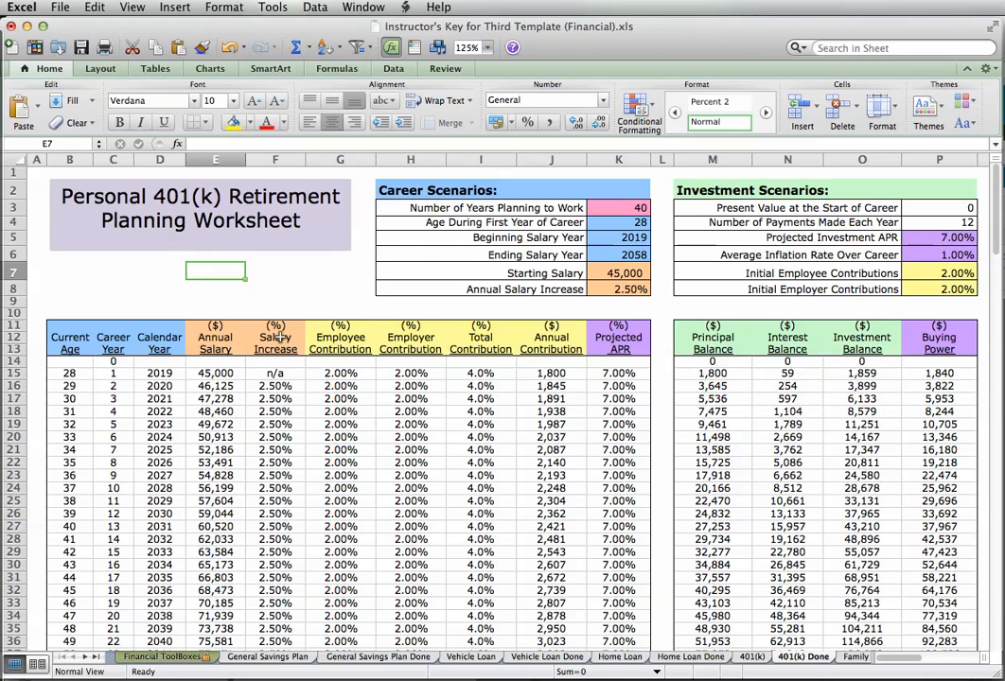
- Examine the starting salary, annual salary increase and initial contribution inputs together with the contribution column headings they relate to
{"action": "left_click", "coordinate": [625, 272]}
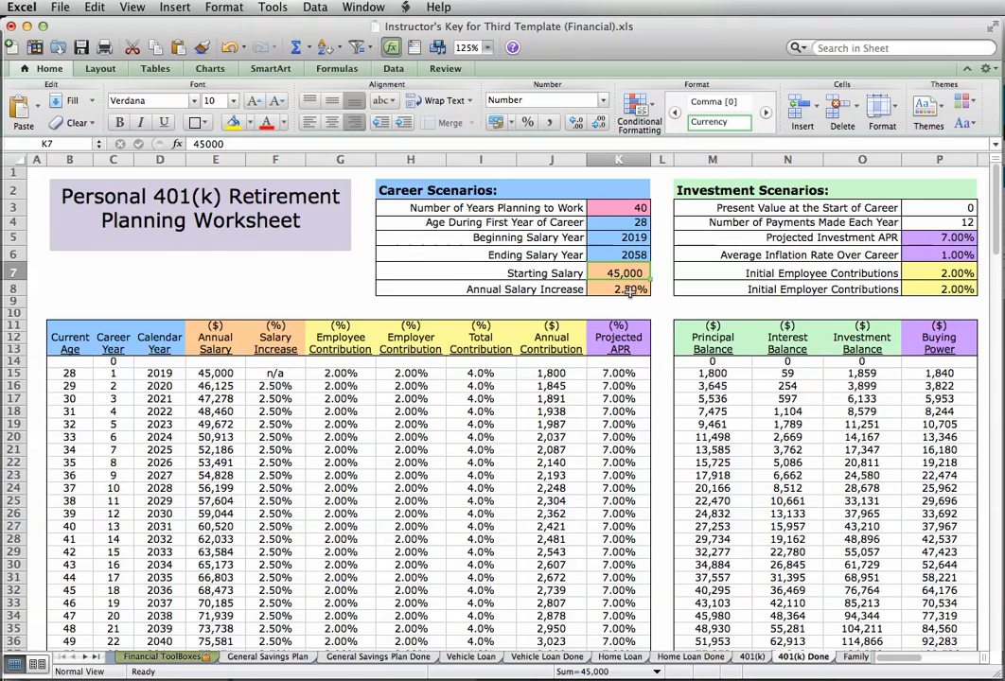
{"action": "left_click", "coordinate": [620, 289]}
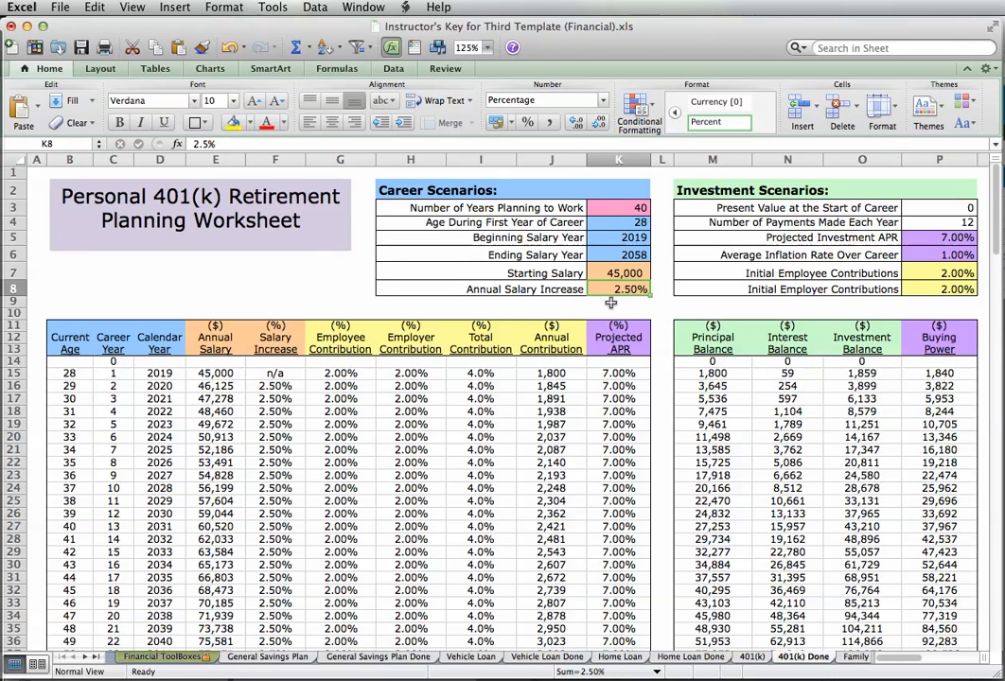
{"action": "left_click_drag", "start_coordinate": [333, 339], "coordinate": [482, 341]}
{"action": "left_click_drag", "start_coordinate": [338, 323], "coordinate": [549, 340]}
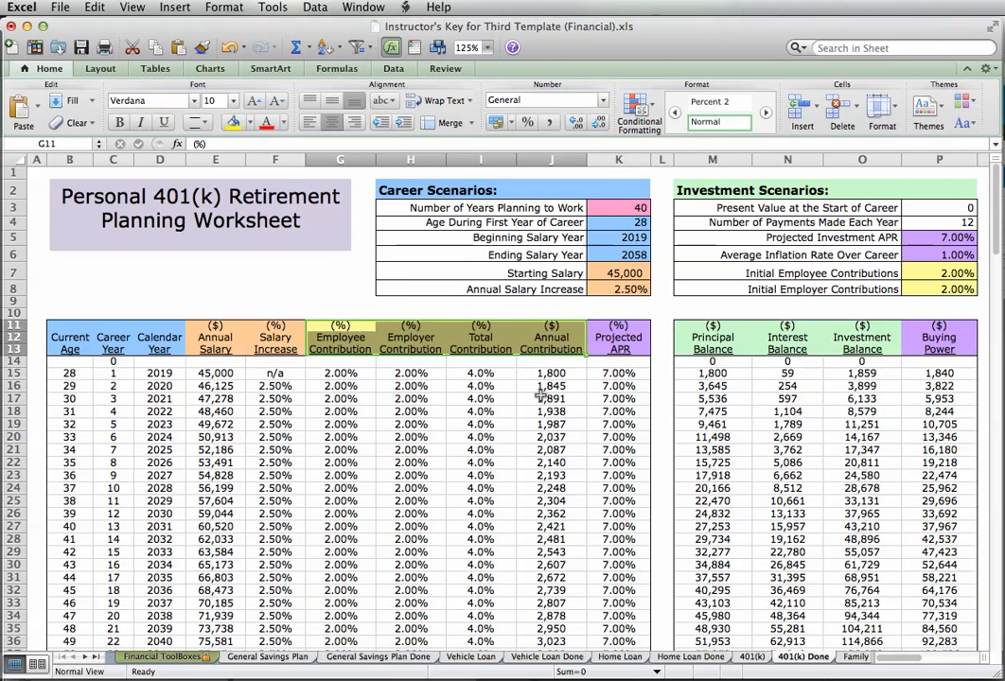
{"action": "left_click", "coordinate": [781, 310]}
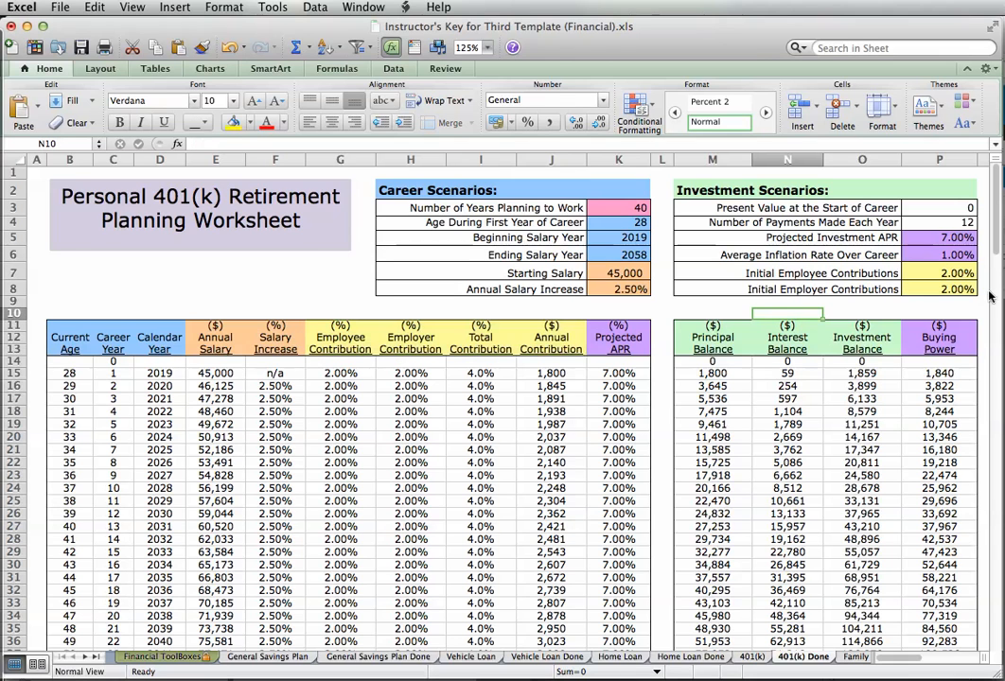
{"action": "left_click", "coordinate": [933, 272]}
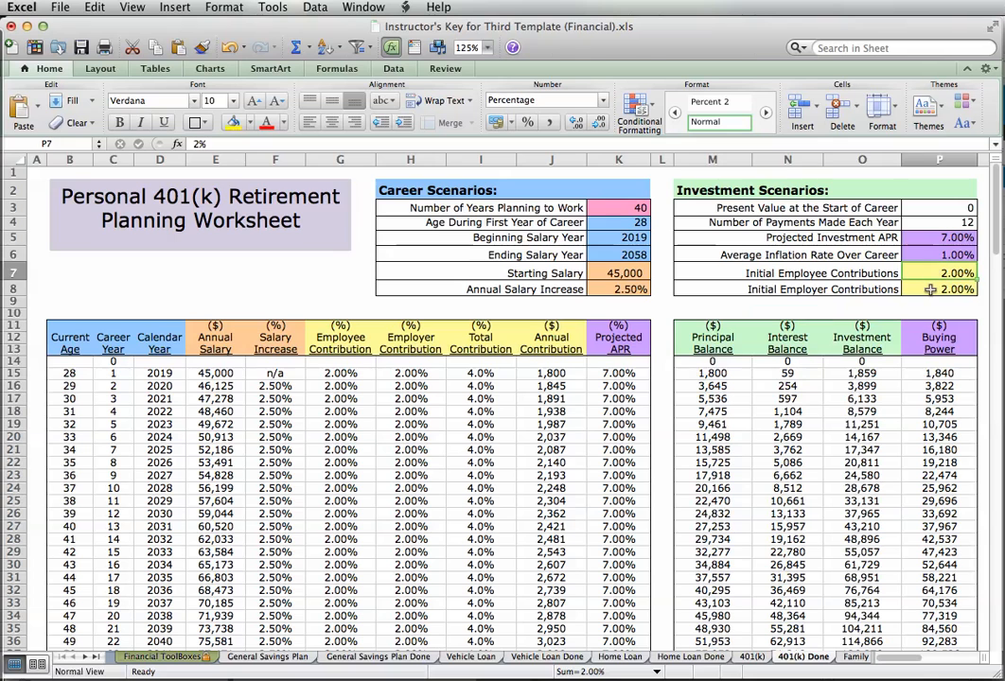
{"action": "left_click", "coordinate": [931, 290]}
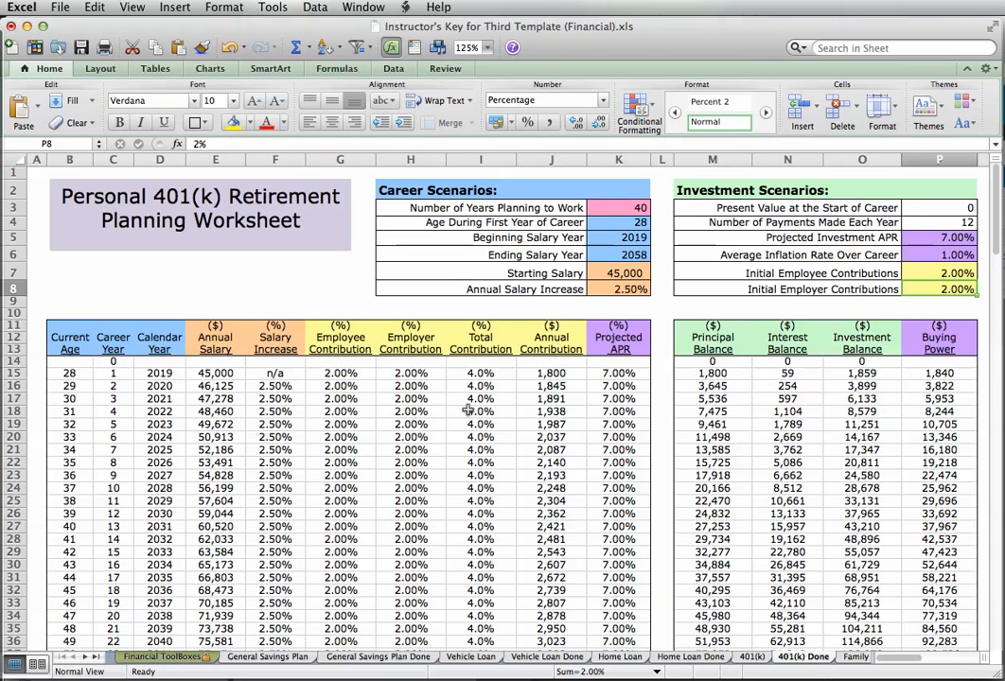
{"action": "left_click", "coordinate": [551, 325]}
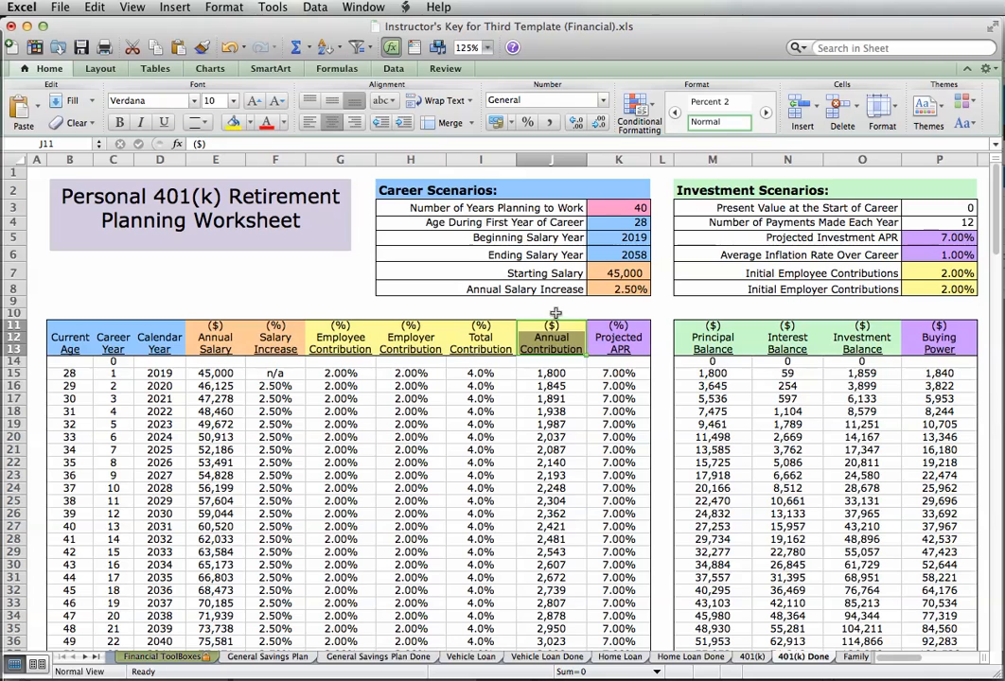
{"action": "key", "text": "Up"}
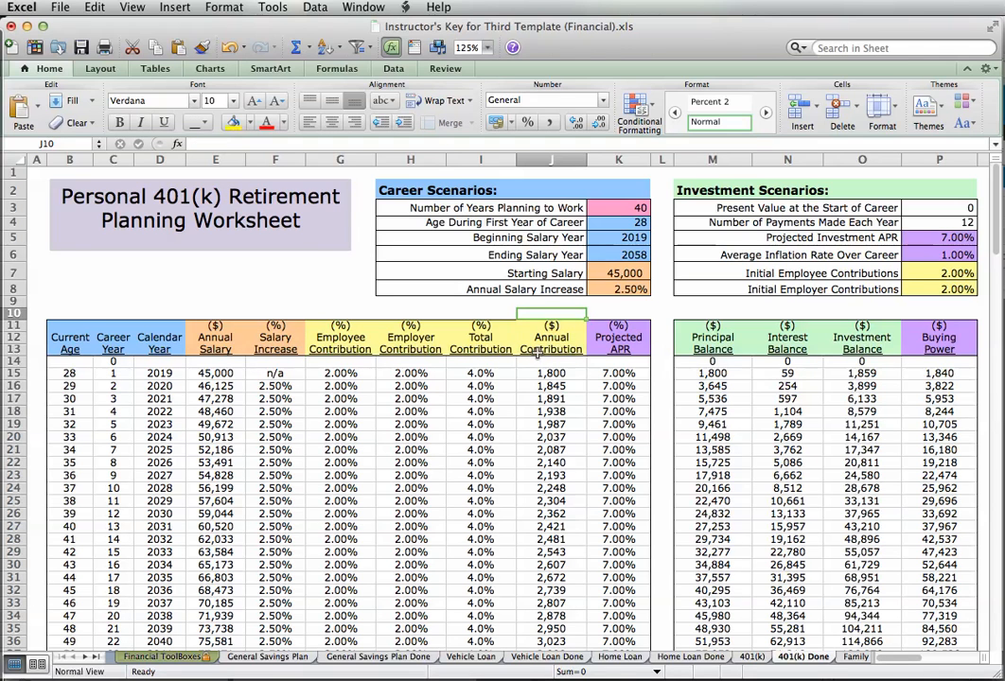
- Review the projected APR and buying power columns, their APR and inflation inputs, and the three balance column headings
{"action": "left_click", "coordinate": [612, 347]}
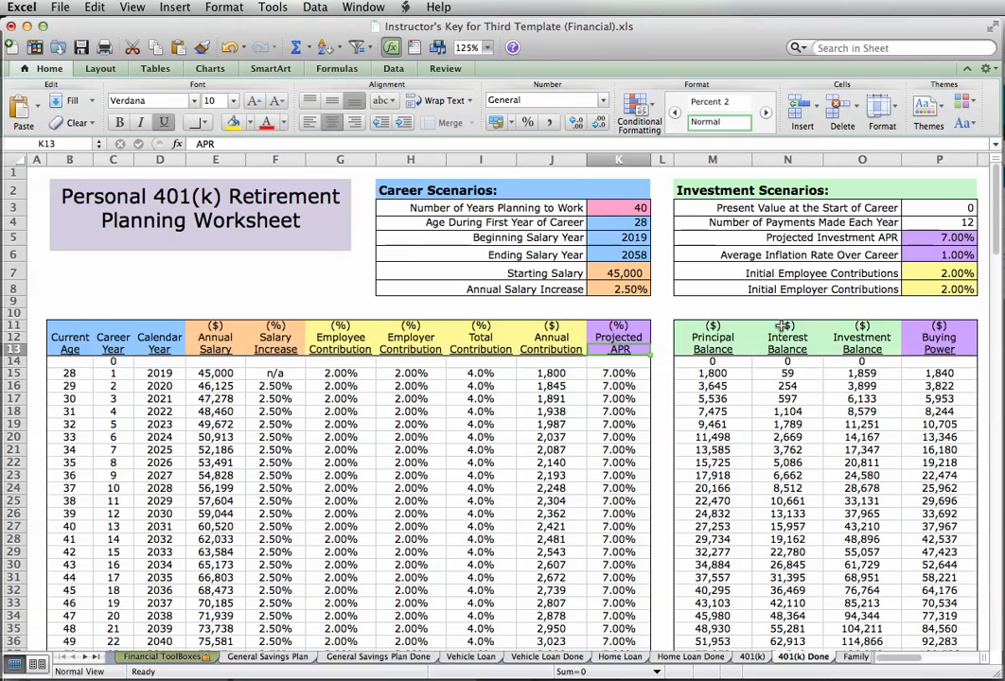
{"action": "left_click", "coordinate": [938, 349]}
{"action": "left_click_drag", "start_coordinate": [940, 240], "coordinate": [925, 252]}
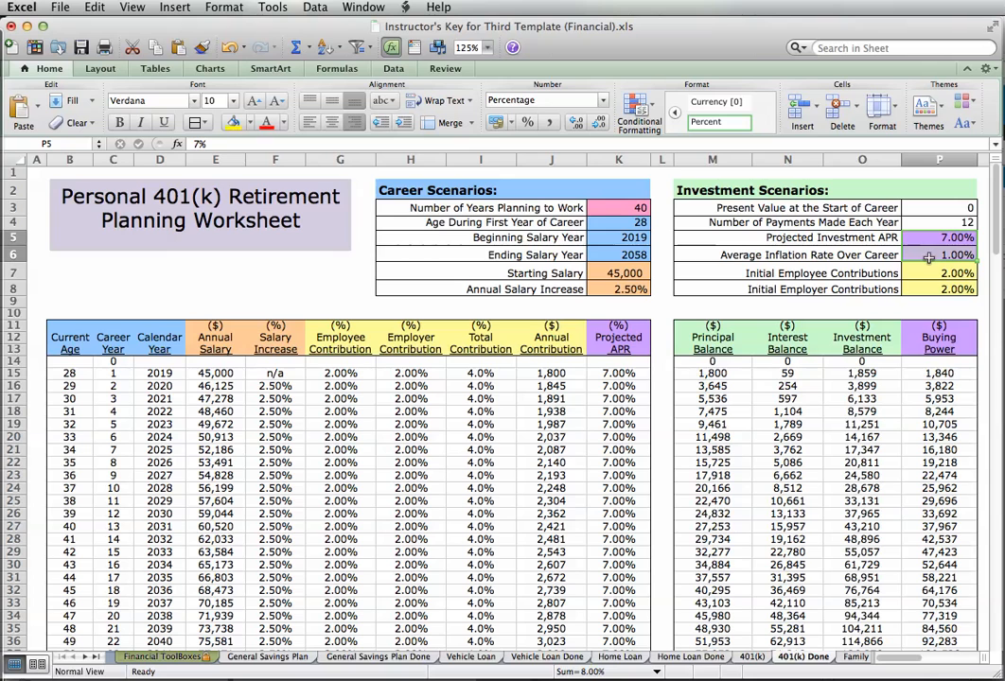
{"action": "left_click", "coordinate": [936, 313]}
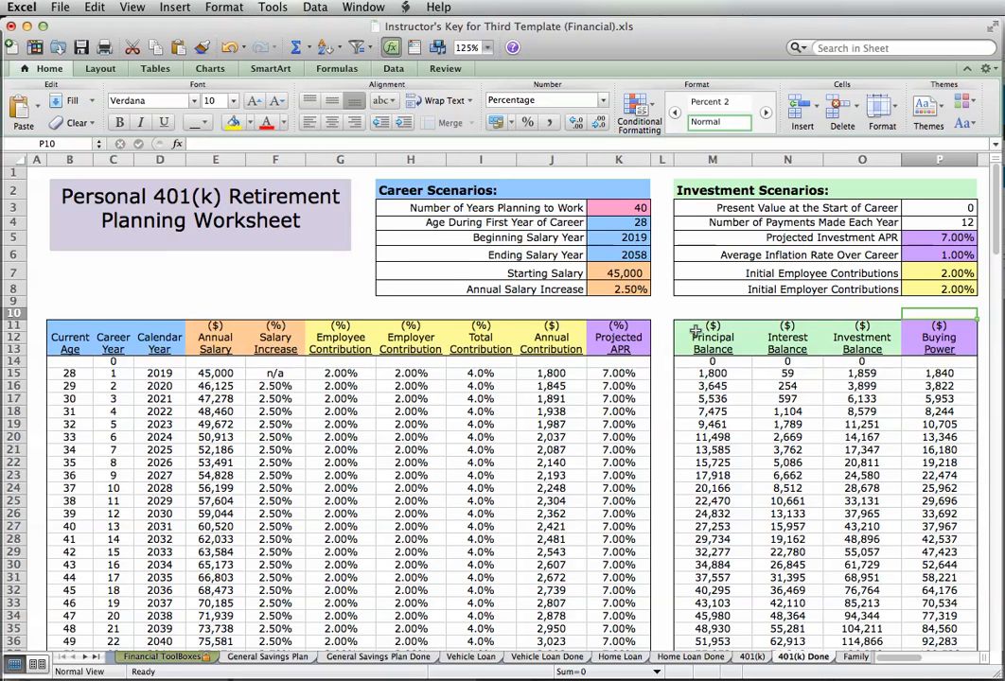
{"action": "left_click_drag", "start_coordinate": [697, 326], "coordinate": [810, 333]}
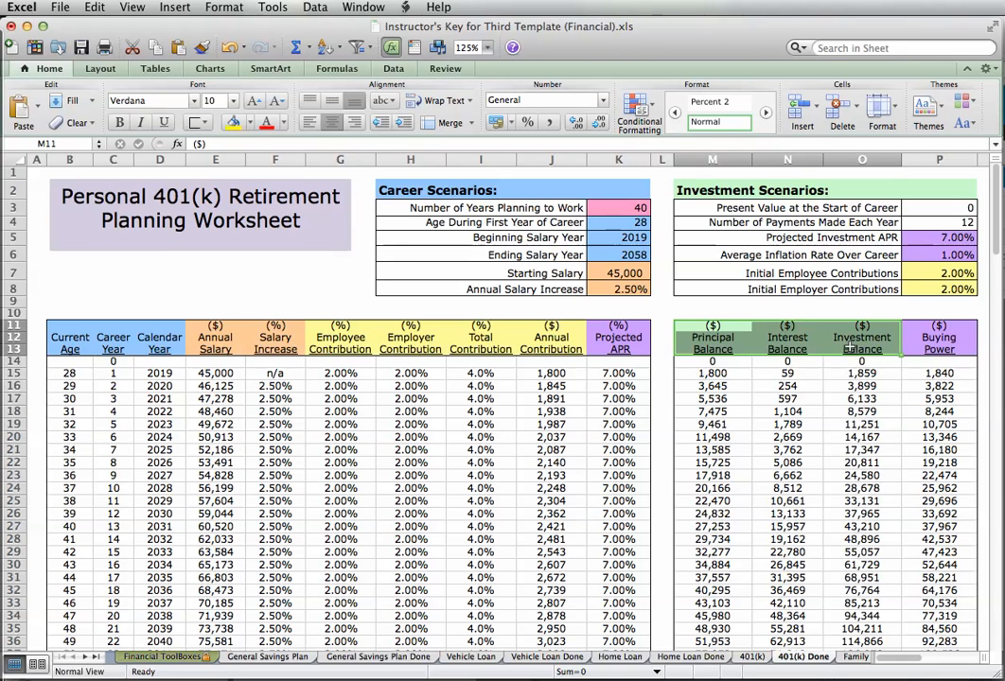
{"action": "left_click", "coordinate": [803, 320]}
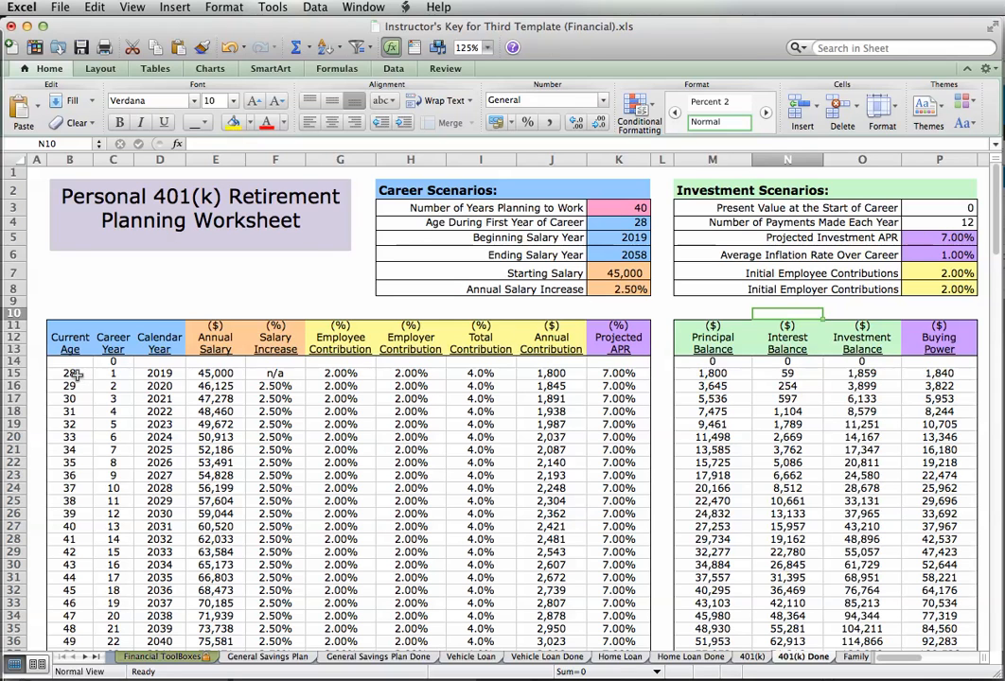
- Set the age during the first year of career to 26 in the career scenarios
{"action": "left_click", "coordinate": [605, 223]}
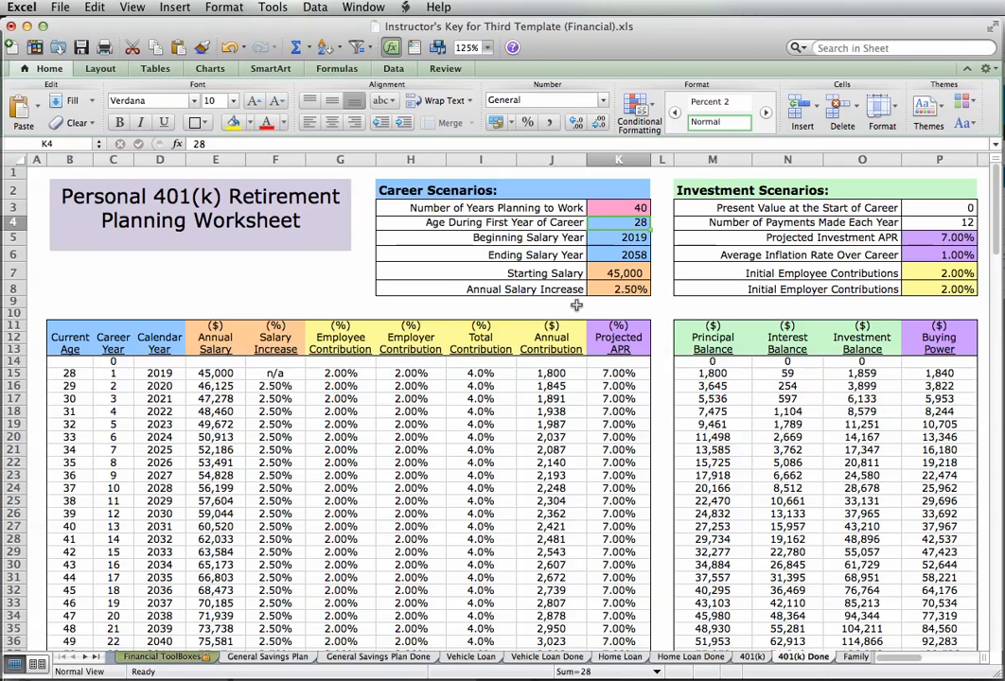
{"action": "type", "text": "2"}
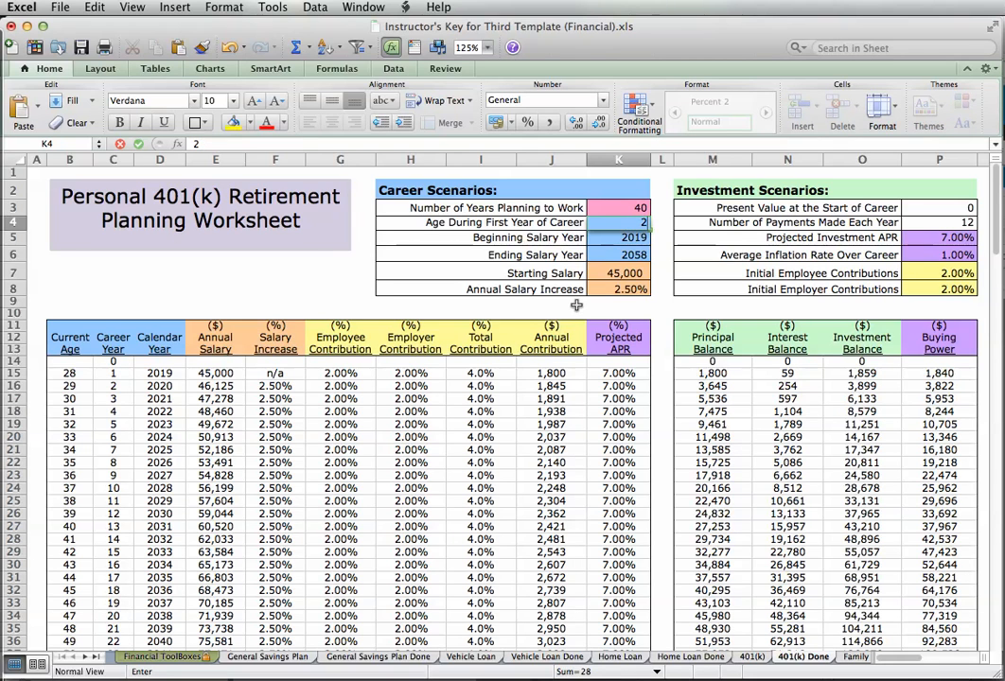
{"action": "type", "text": "6"}
{"action": "key", "text": "Return"}
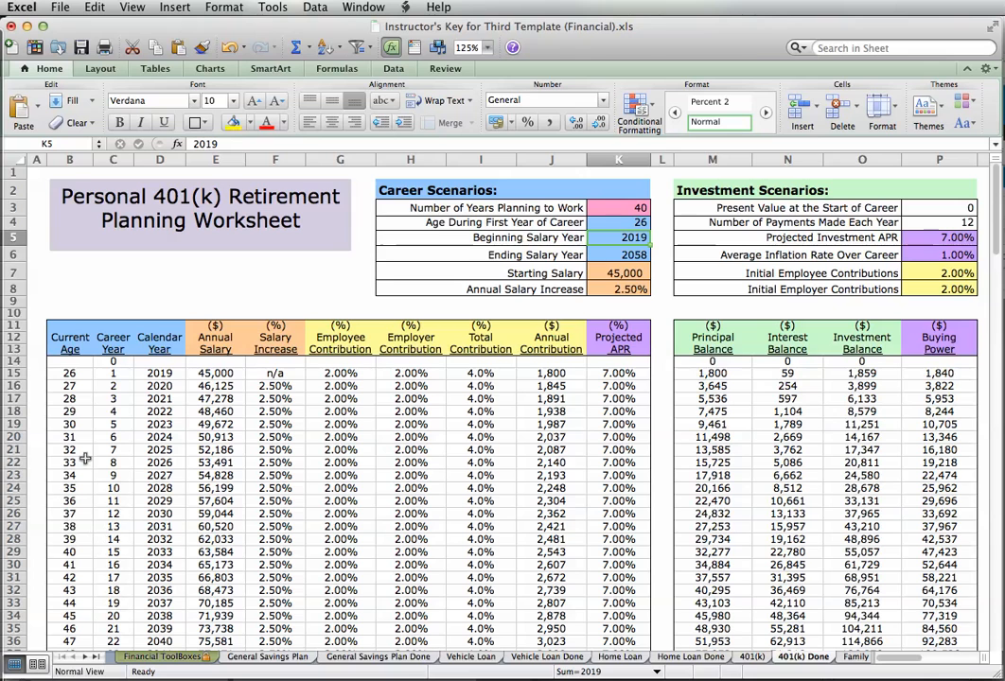
- Check the first career year and calendar year entries, and set the beginning salary year to 2018
{"action": "left_click", "coordinate": [114, 374]}
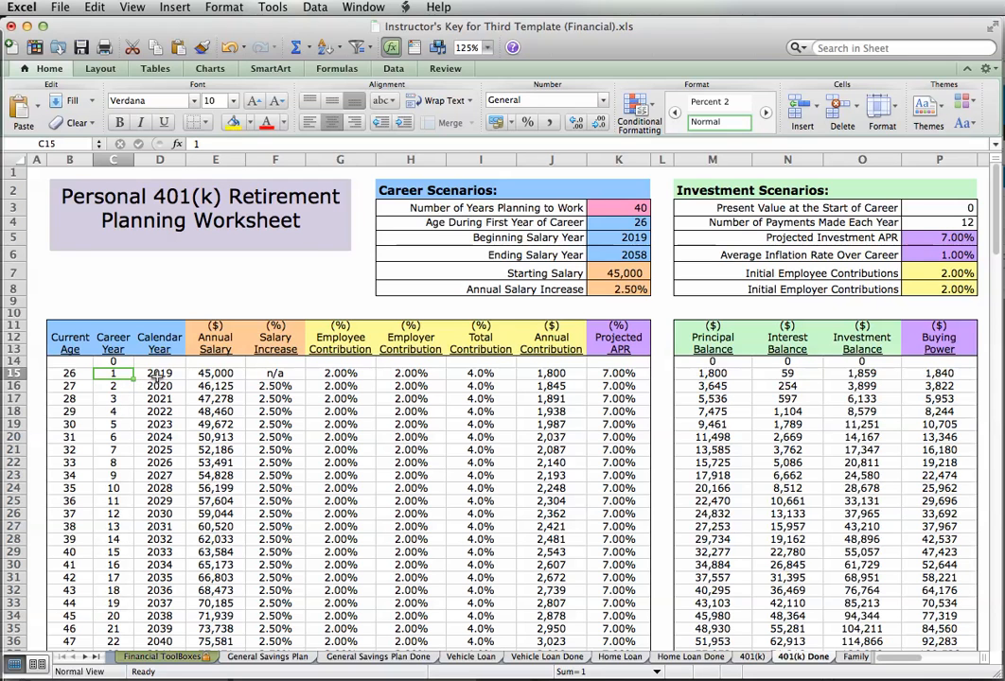
{"action": "left_click", "coordinate": [157, 376]}
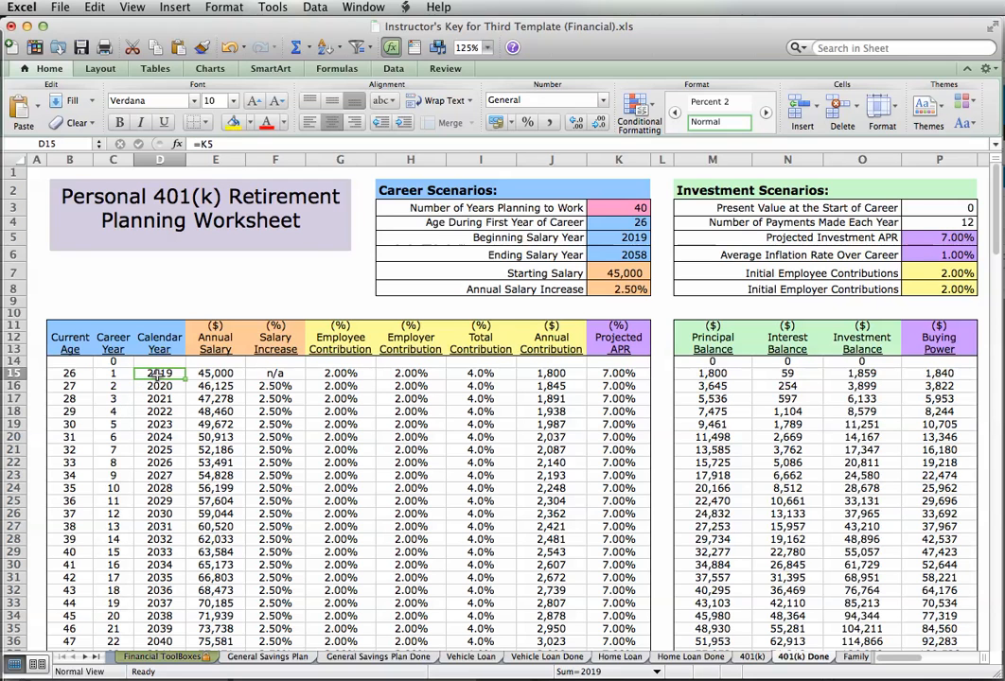
{"action": "left_click", "coordinate": [636, 239]}
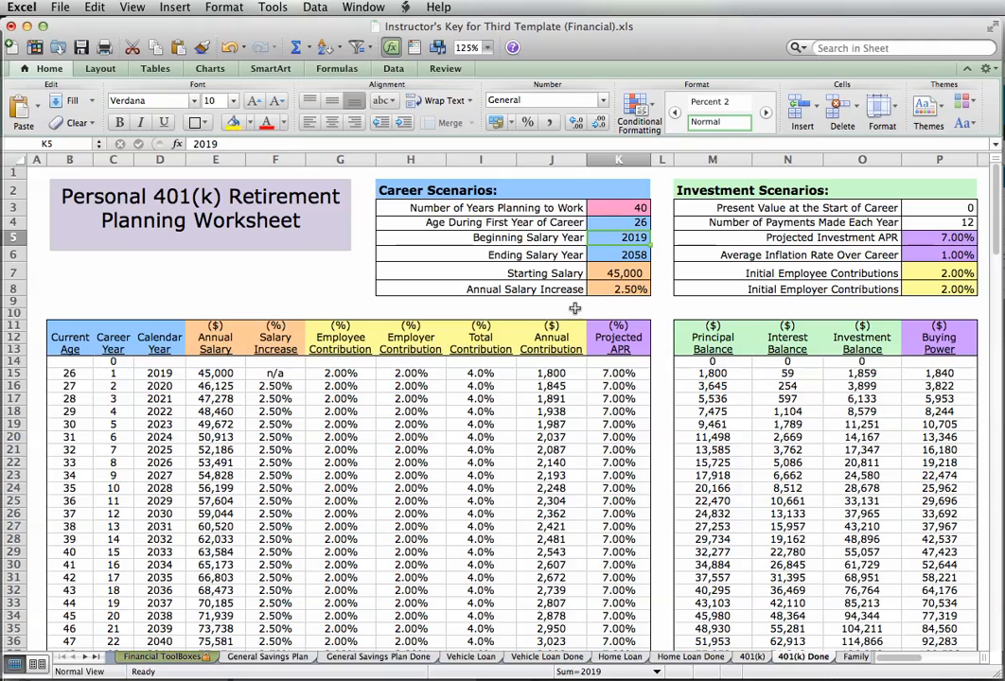
{"action": "type", "text": "2018"}
{"action": "key", "text": "Return"}
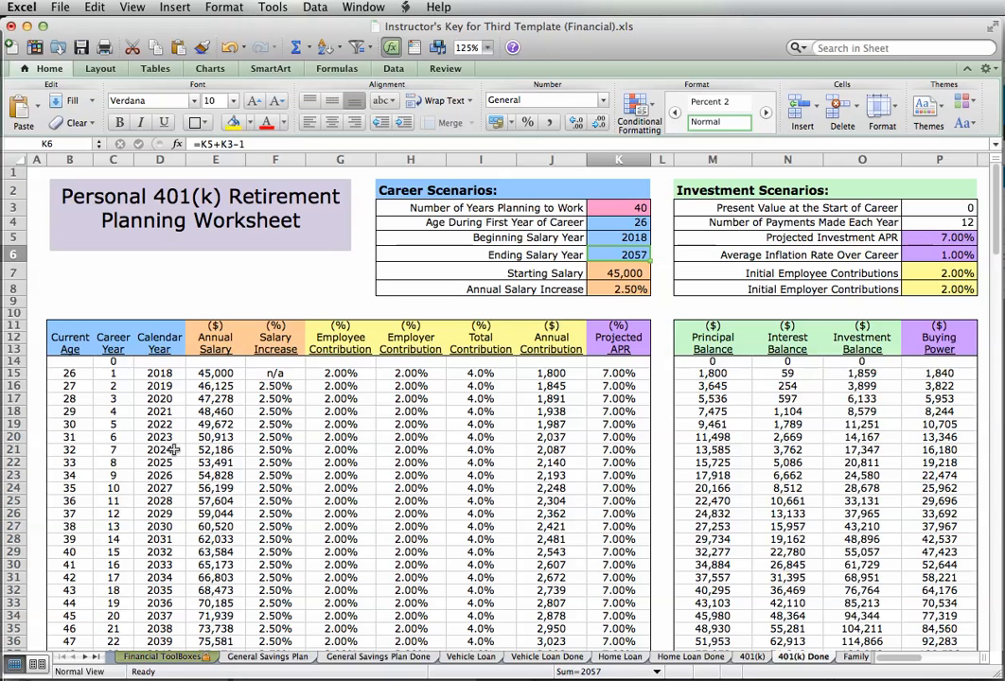
- Set the starting salary in the career scenarios to 42000
{"action": "left_click", "coordinate": [624, 275]}
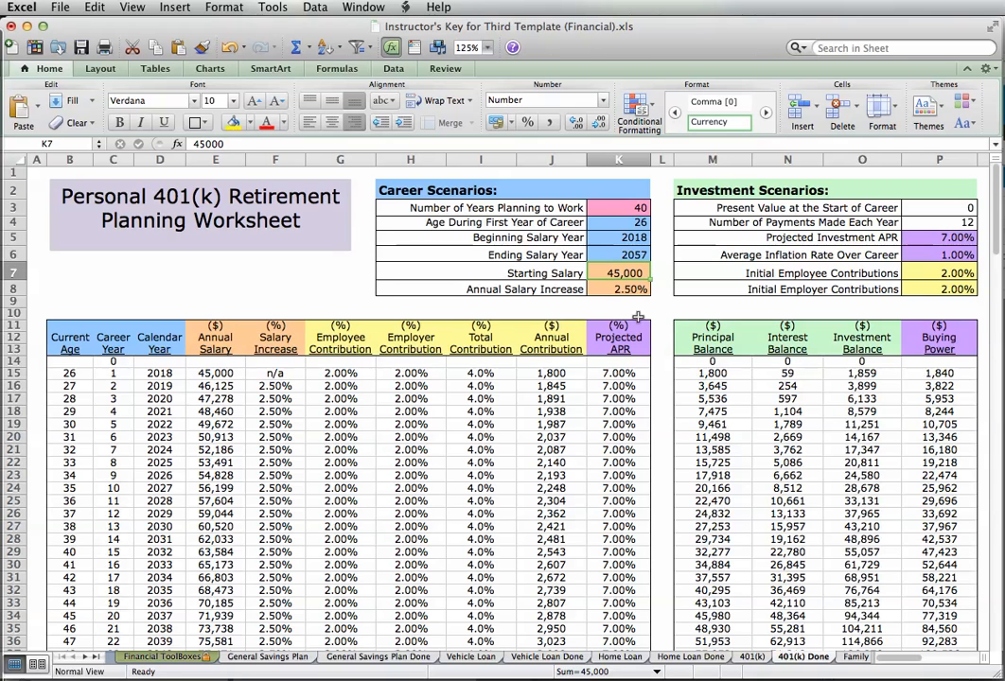
{"action": "type", "text": "4200"}
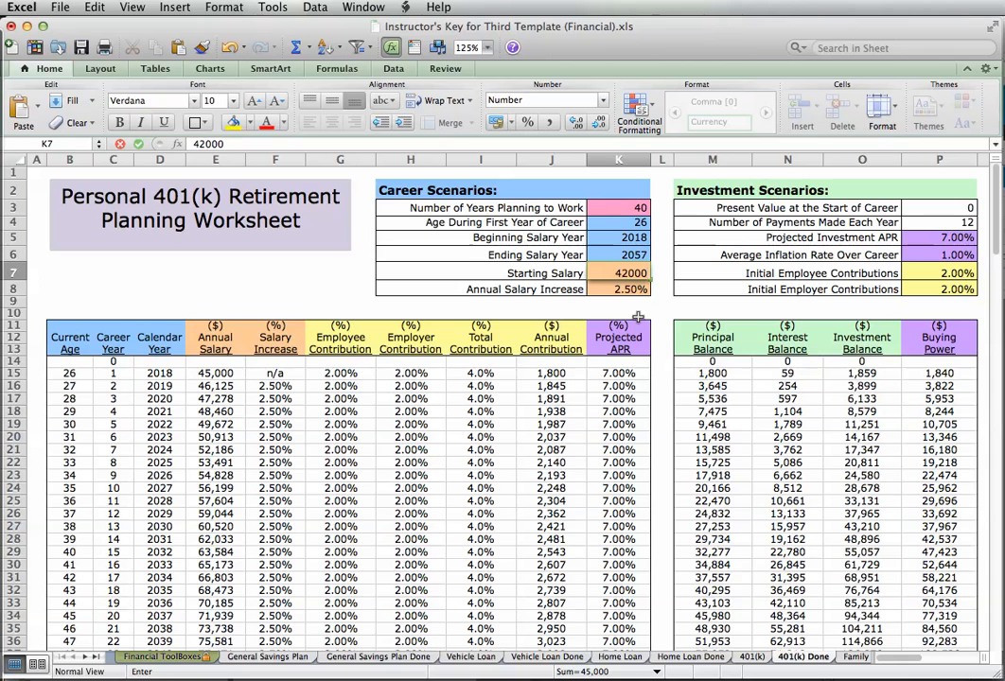
{"action": "key", "text": "Return"}
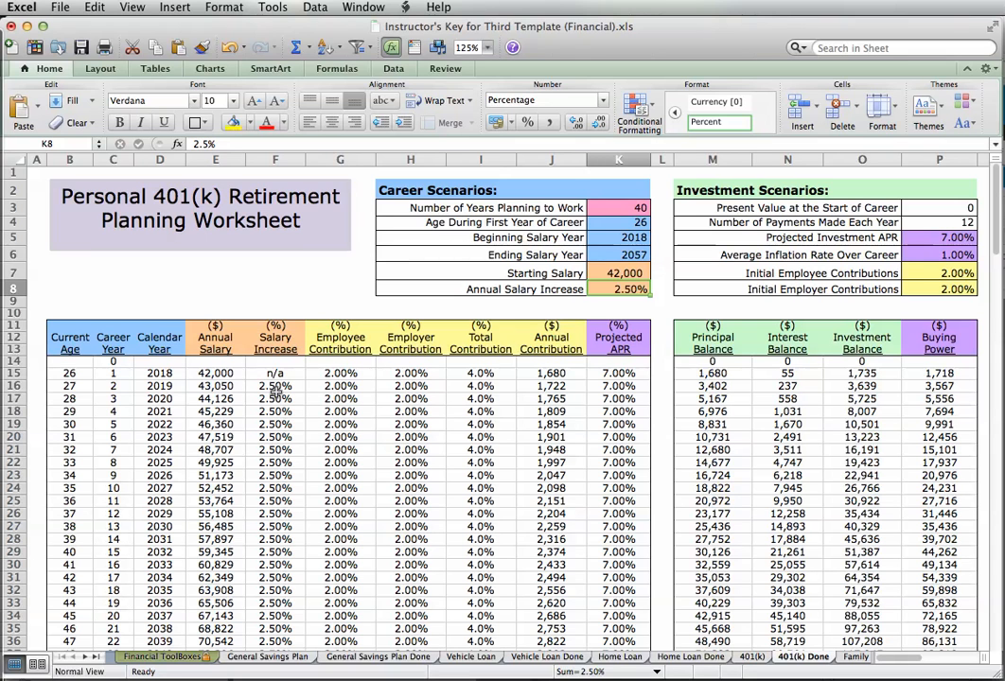
- Check the formula of the first salary increase percentage in the table, and set the annual salary increase to 2%
{"action": "left_click", "coordinate": [275, 388]}
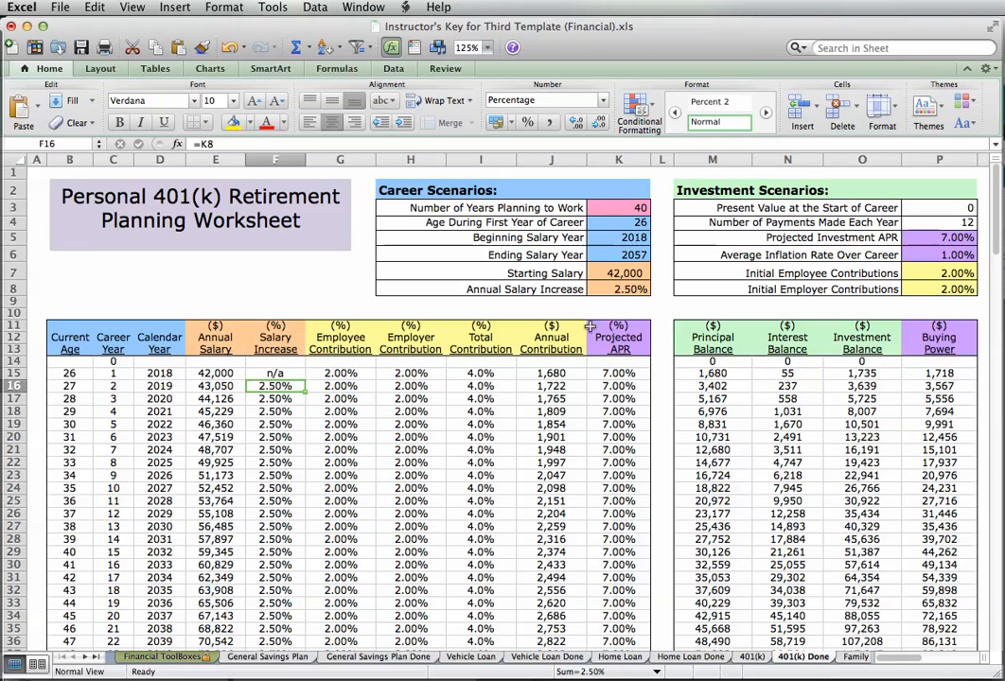
{"action": "left_click", "coordinate": [618, 290]}
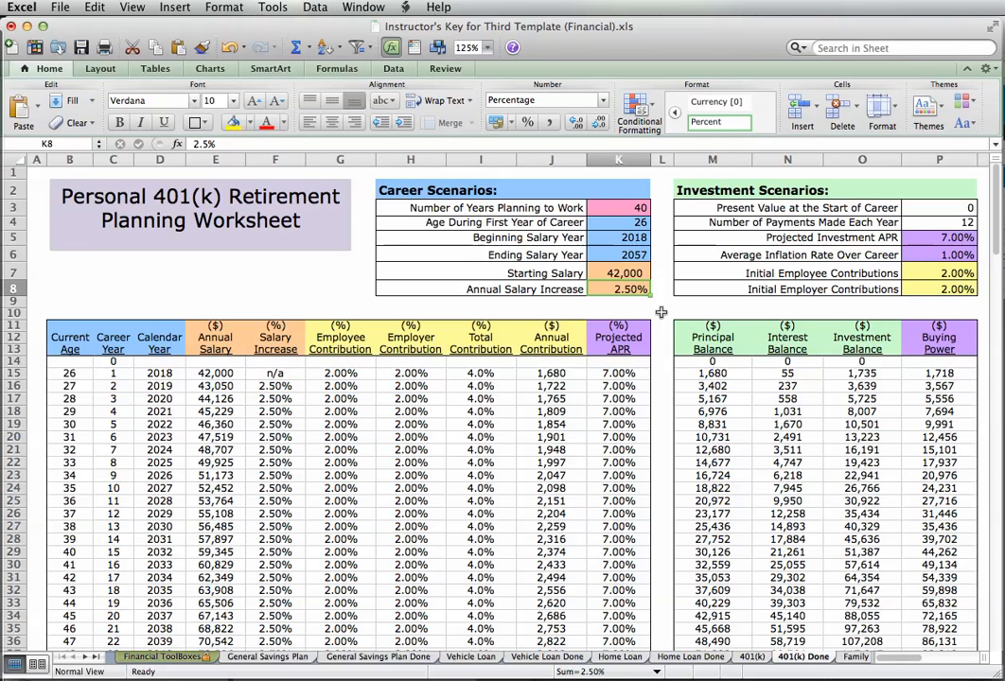
{"action": "type", "text": "2"}
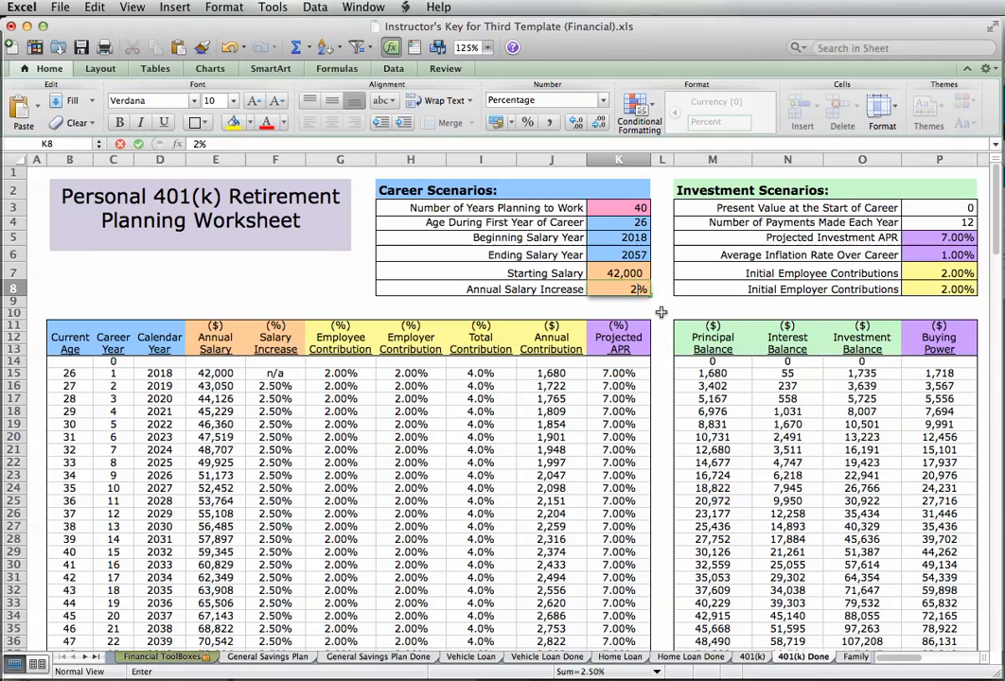
{"action": "key", "text": "Return"}
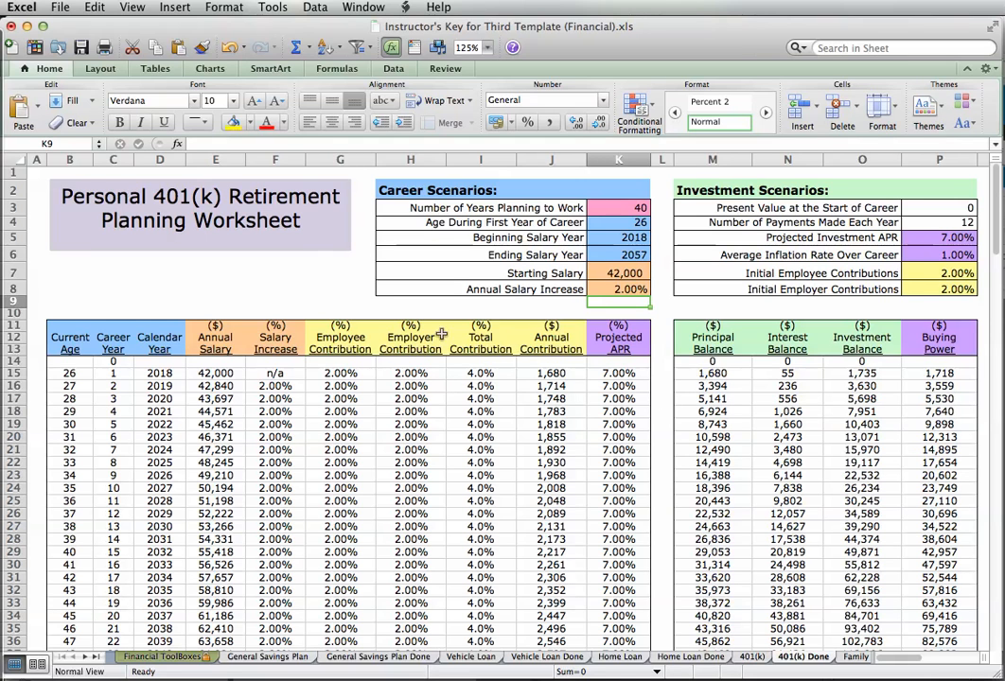
{"action": "left_click", "coordinate": [247, 285]}
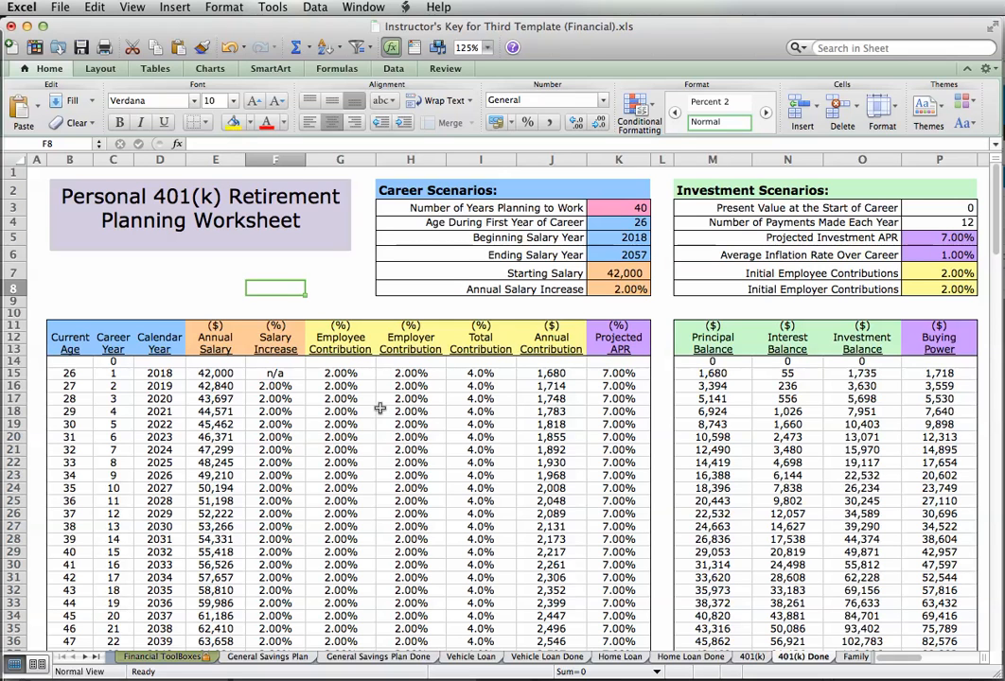
- Check the formulas in the Projected APR column, and set the projected investment APR in the investment scenarios to 6%
{"action": "left_click", "coordinate": [617, 375]}
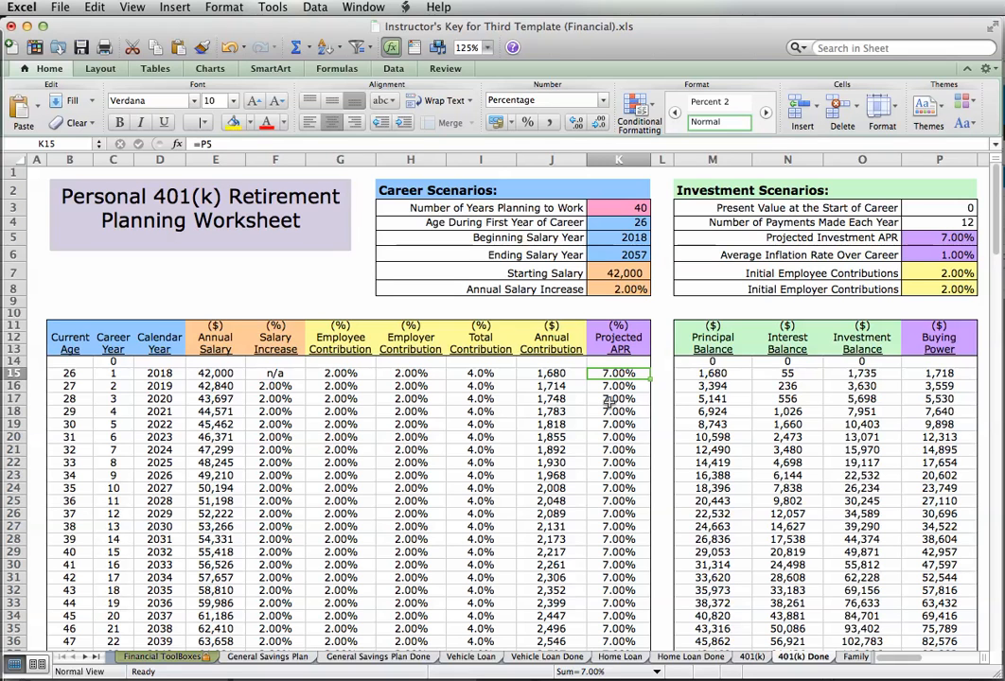
{"action": "left_click", "coordinate": [609, 400]}
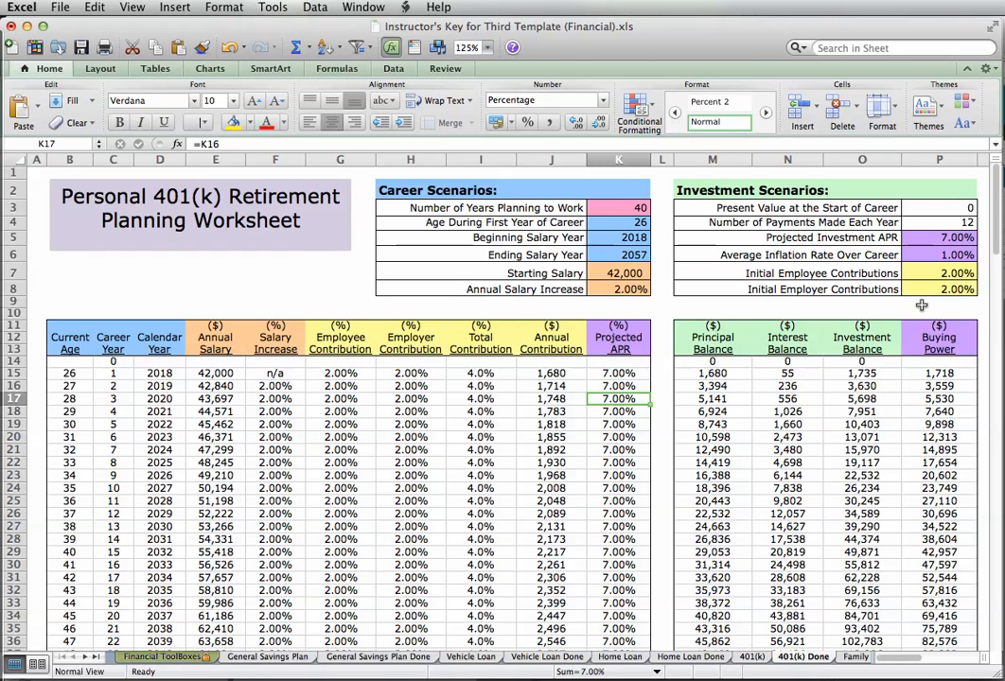
{"action": "left_click", "coordinate": [945, 239]}
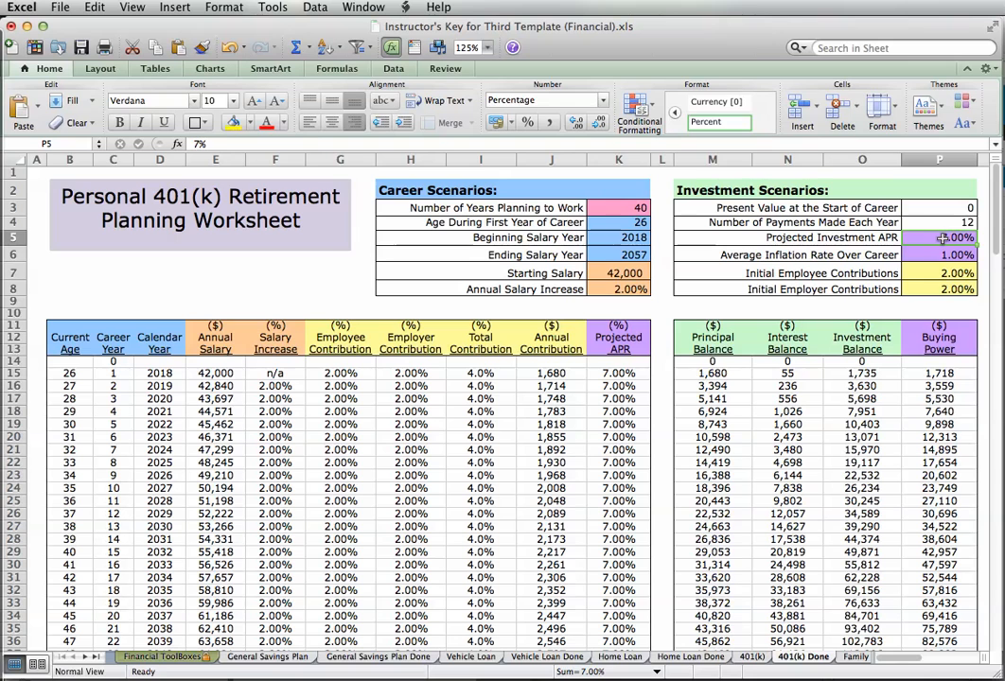
{"action": "type", "text": "6"}
{"action": "key", "text": "Return"}
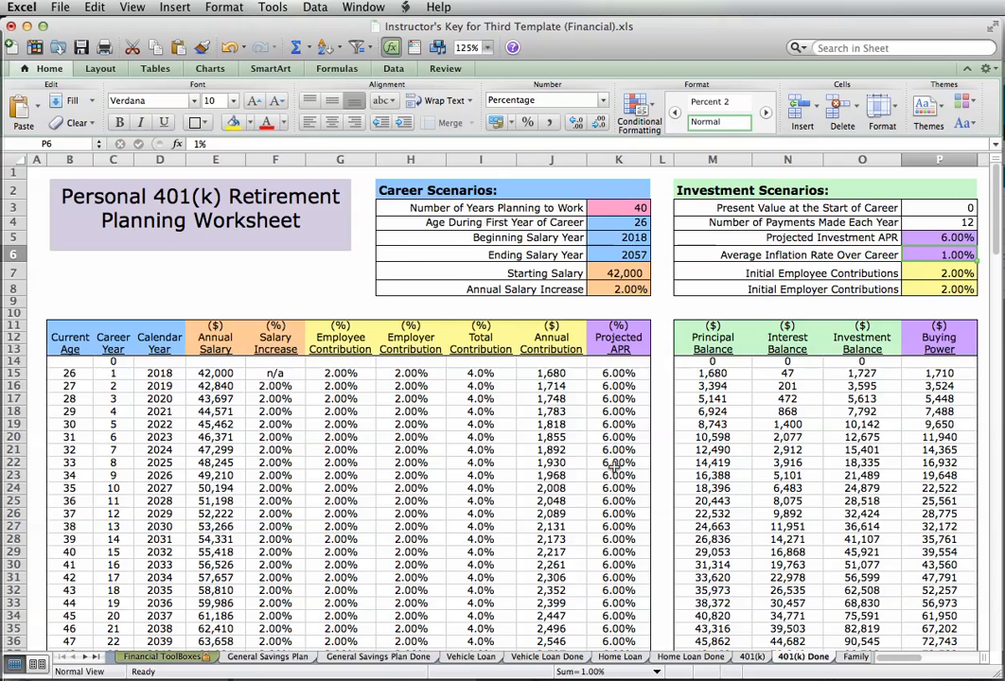
- Override the projected APR for career year 5 (cell K19) with 8%
{"action": "left_click", "coordinate": [617, 424]}
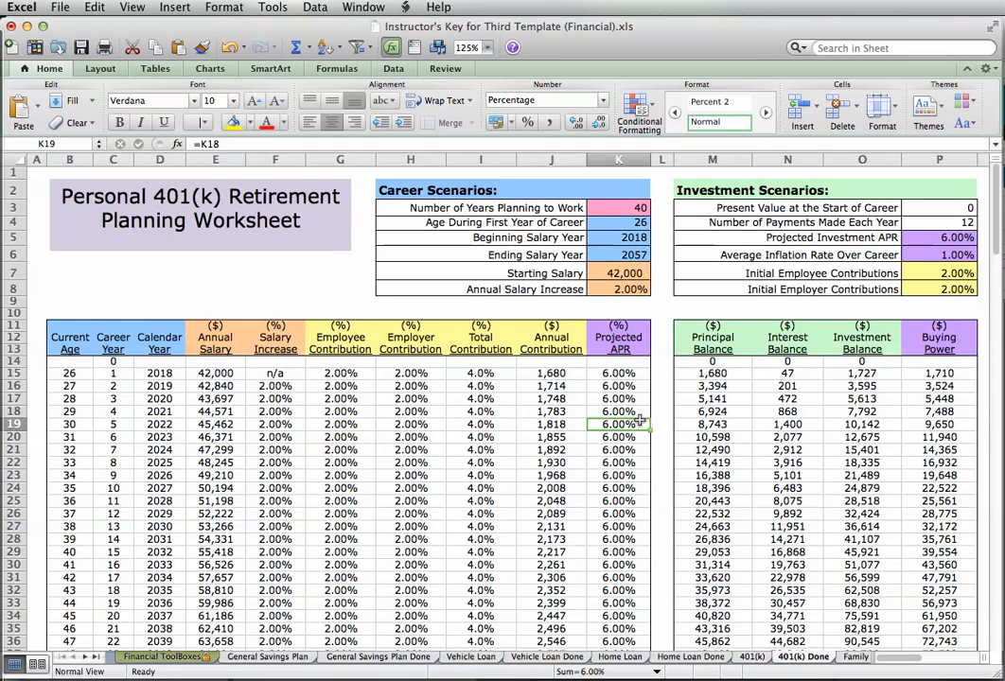
{"action": "left_click", "coordinate": [615, 451]}
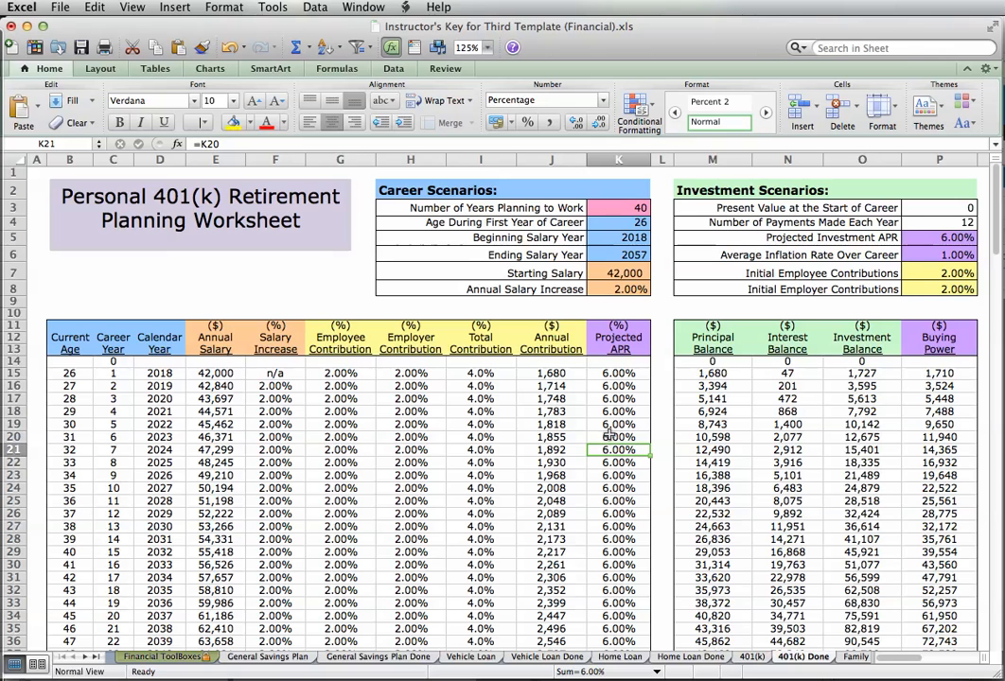
{"action": "left_click", "coordinate": [609, 424]}
{"action": "type", "text": "8%"}
{"action": "key", "text": "Return"}
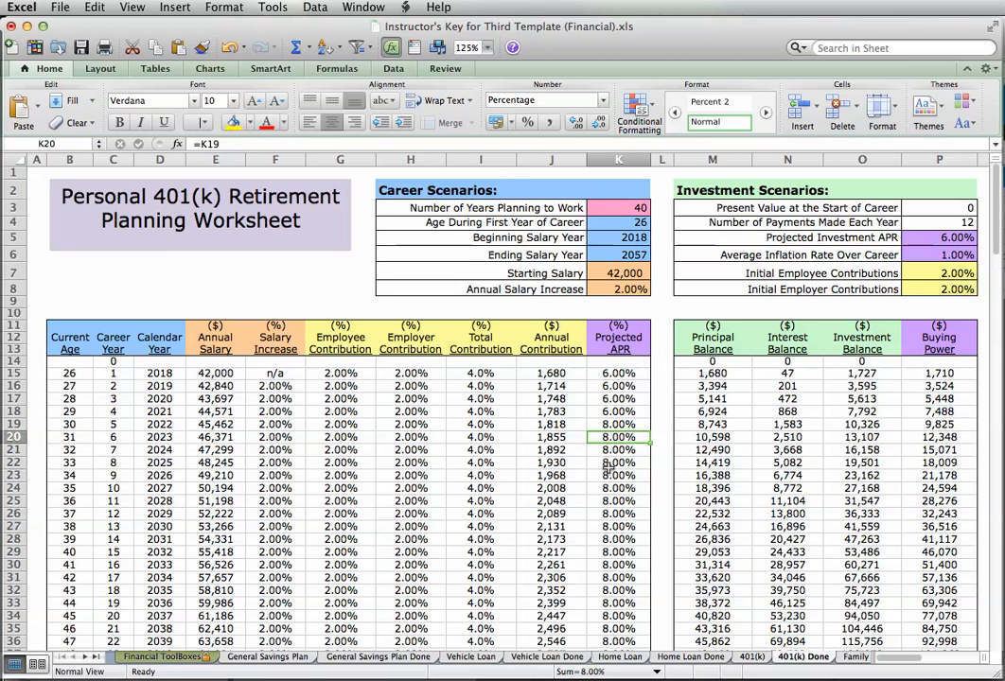
- Undo the 8% projected APR override for career year 5, and review the Investment Balance column down through the later career years
{"action": "key", "text": "super+z"}
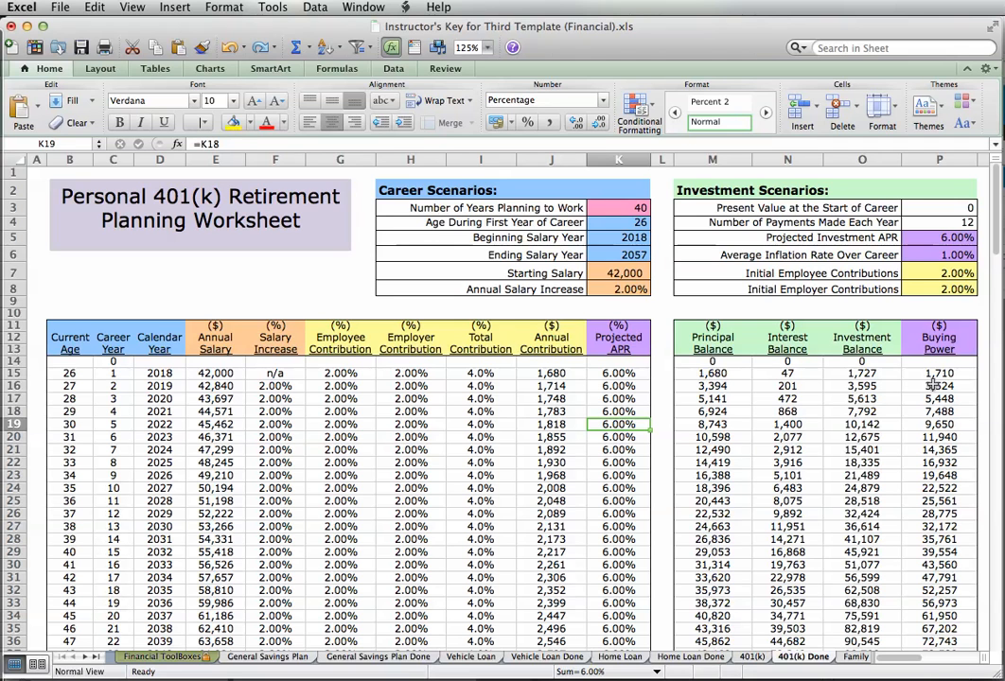
{"action": "left_click", "coordinate": [856, 502]}
{"action": "scroll", "coordinate": [854, 530], "scroll_direction": "down", "scroll_amount": 6}
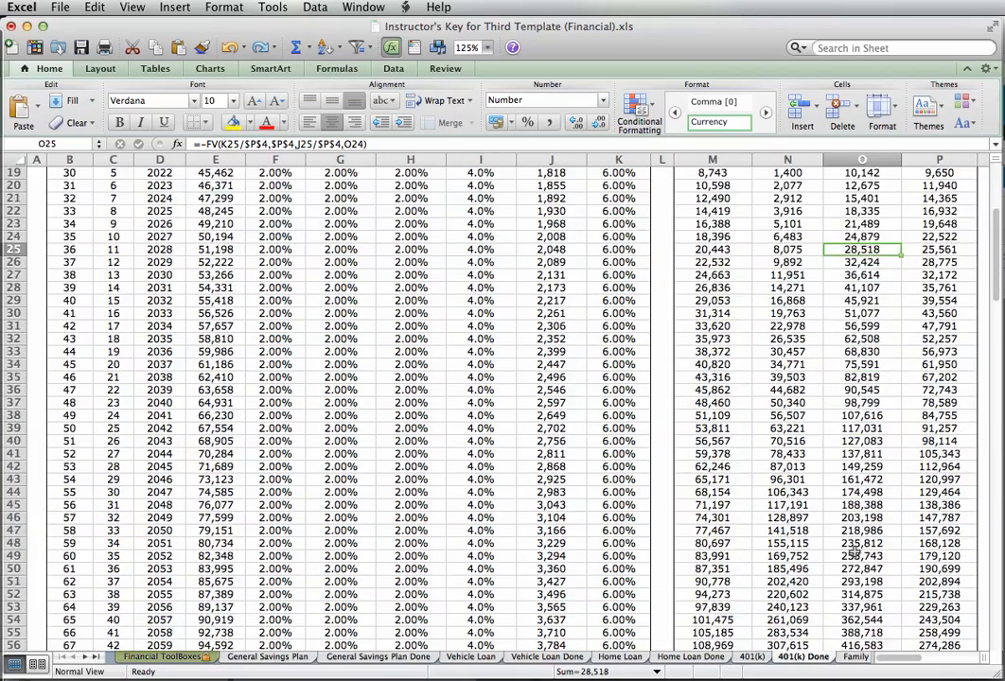
{"action": "scroll", "coordinate": [852, 548], "scroll_direction": "down", "scroll_amount": 5}
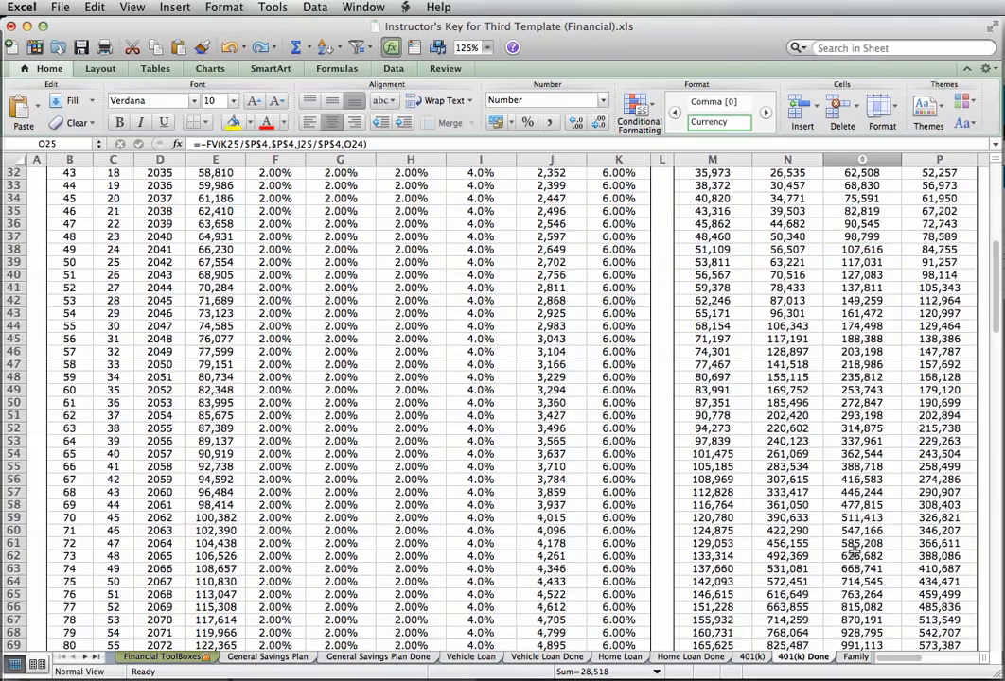
{"action": "scroll", "coordinate": [853, 550], "scroll_direction": "up", "scroll_amount": 12}
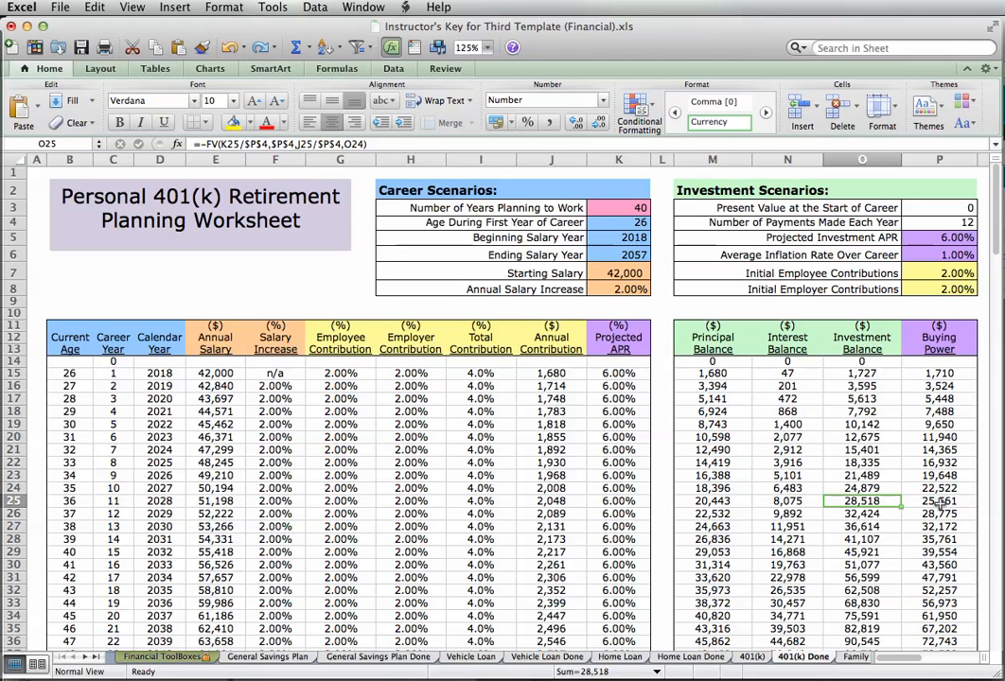
- Check the Buying Power formula for career year 11, and highlight the age 67 row to compare its investment balance with its buying power
{"action": "key", "text": "Right"}
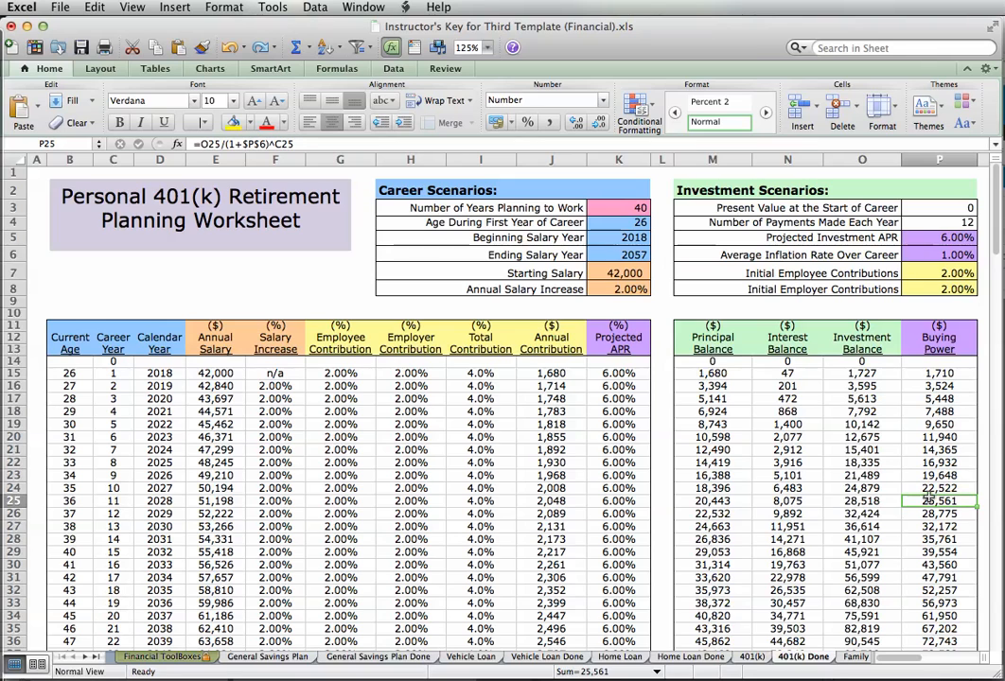
{"action": "scroll", "coordinate": [725, 419], "scroll_direction": "down", "scroll_amount": 5}
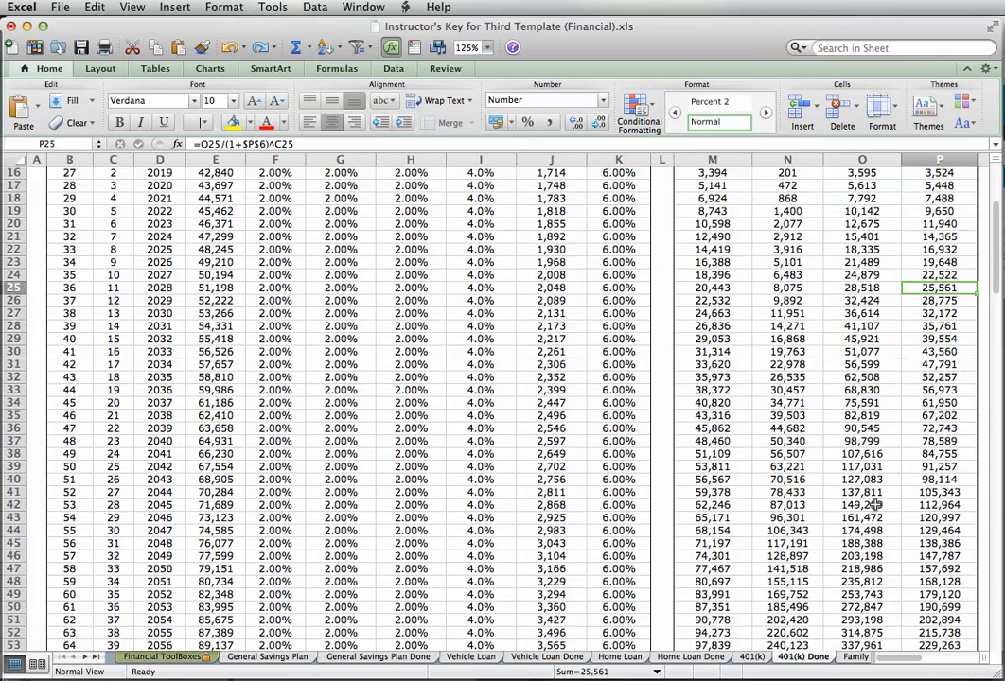
{"action": "scroll", "coordinate": [268, 596], "scroll_direction": "down", "scroll_amount": 3}
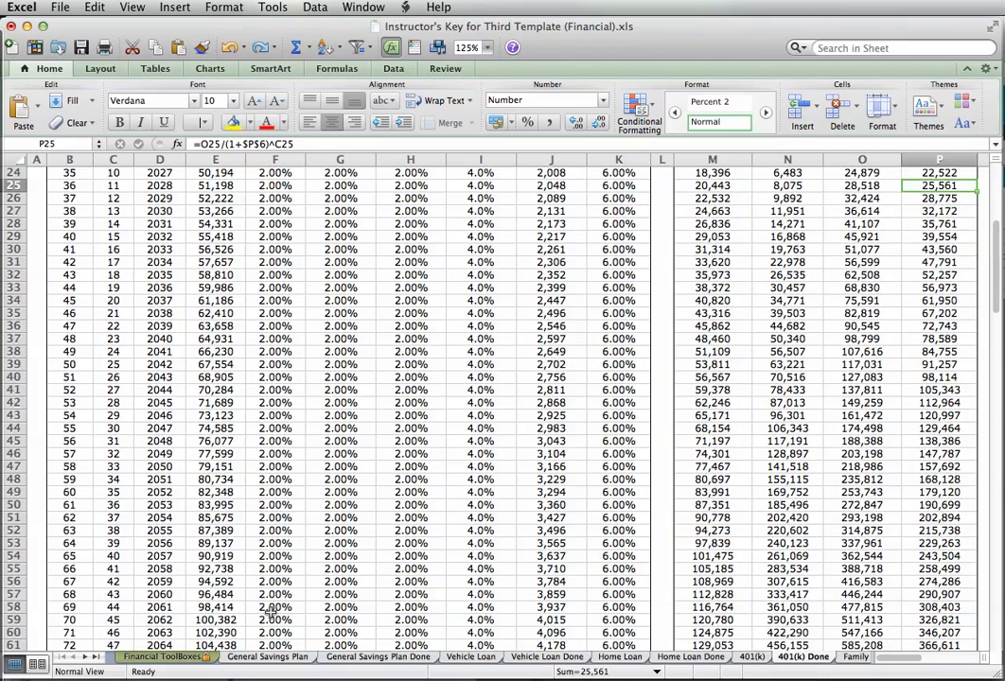
{"action": "left_click", "coordinate": [13, 581]}
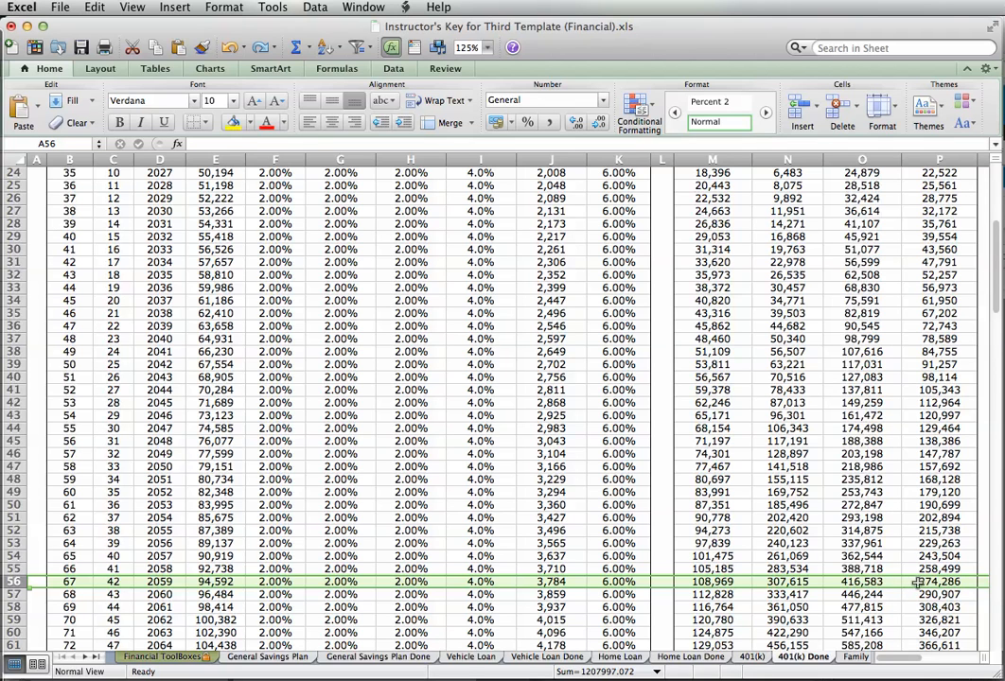
- Set the average inflation rate over career in the investment scenarios to 2%
{"action": "scroll", "coordinate": [882, 579], "scroll_direction": "up", "scroll_amount": 7}
{"action": "scroll", "coordinate": [881, 579], "scroll_direction": "up", "scroll_amount": 1}
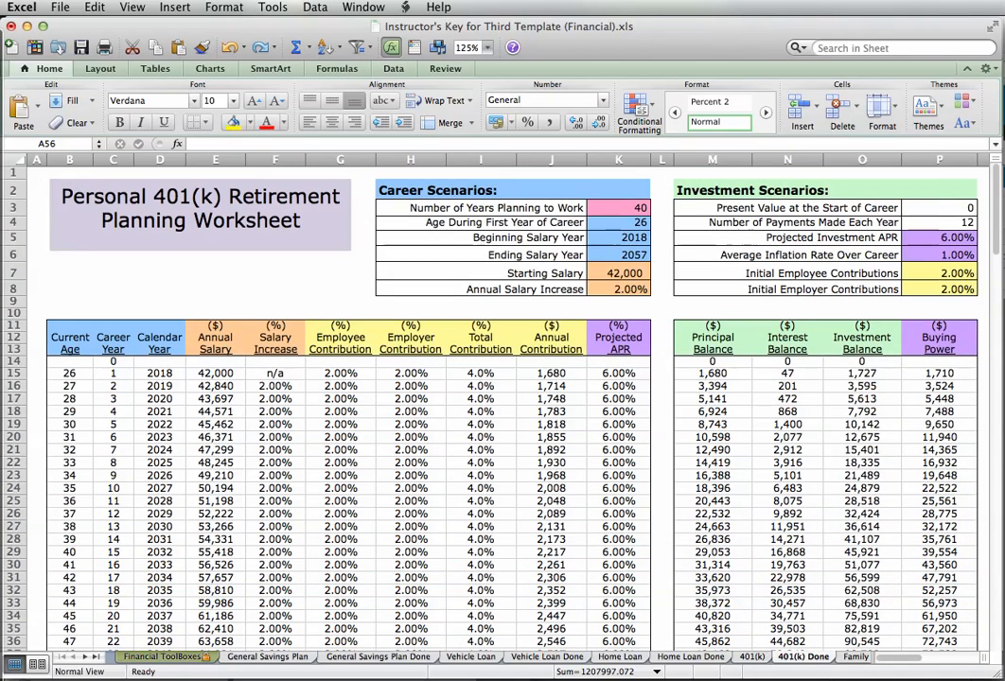
{"action": "left_click", "coordinate": [933, 255]}
{"action": "type", "text": "2"}
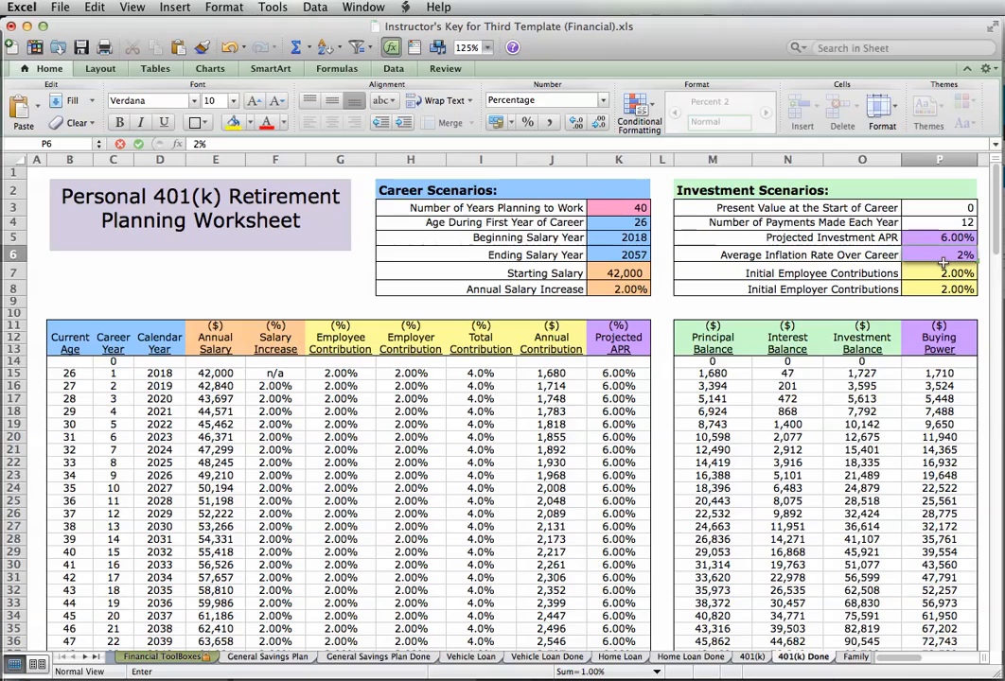
{"action": "key", "text": "Return"}
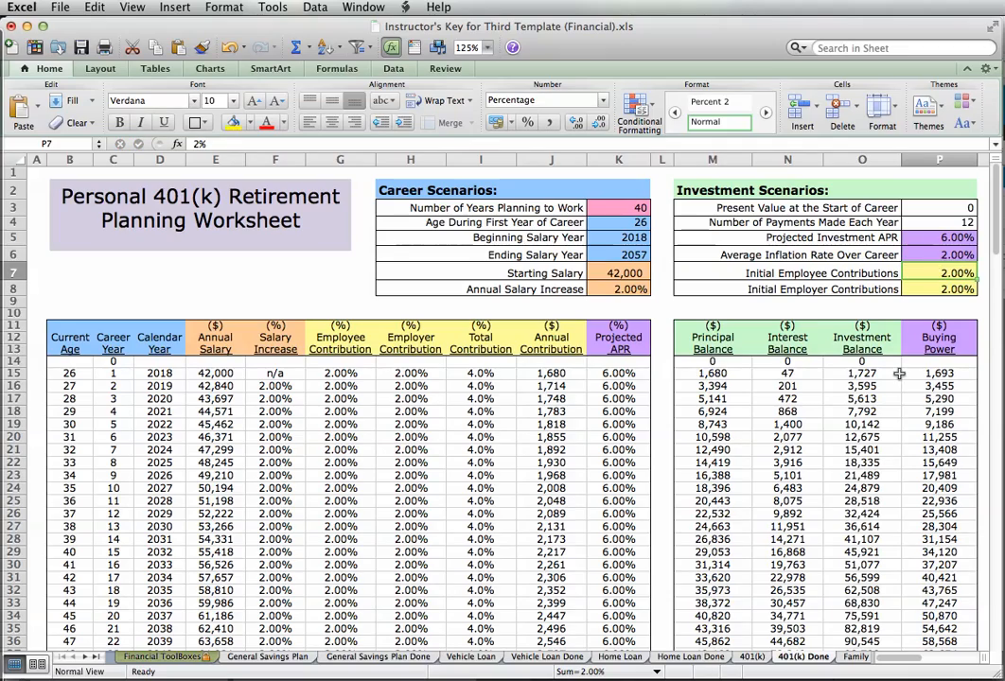
- Review the Buying Power column at the 2% inflation rate, and highlight row 56 for age 67 to examine its buying power
{"action": "scroll", "coordinate": [897, 374], "scroll_direction": "down", "scroll_amount": 8}
{"action": "scroll", "coordinate": [897, 375], "scroll_direction": "down", "scroll_amount": 8}
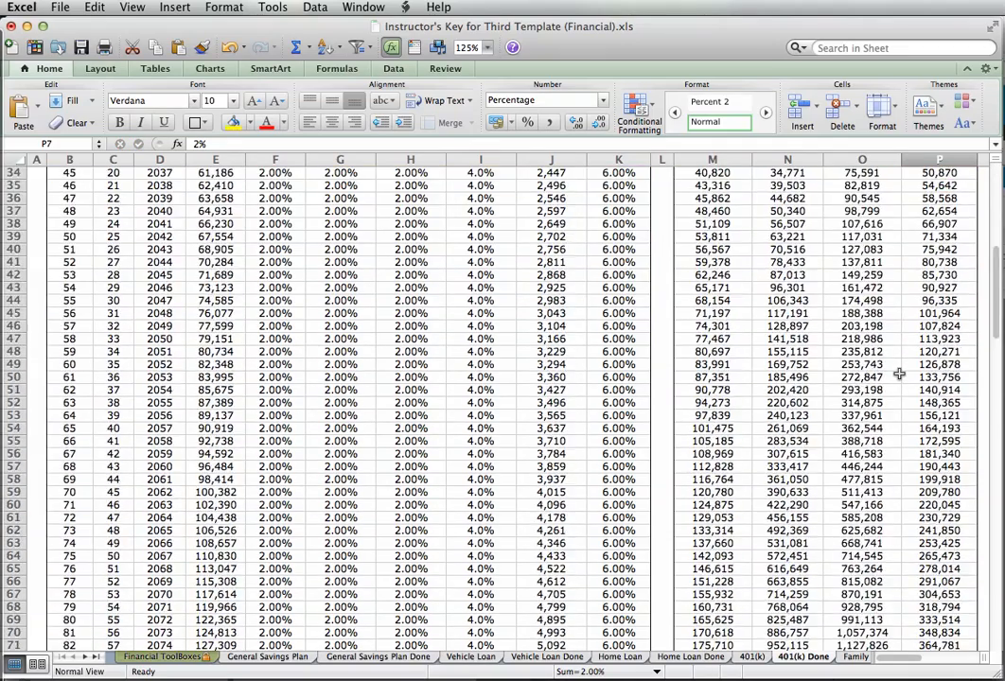
{"action": "scroll", "coordinate": [899, 376], "scroll_direction": "down", "scroll_amount": 5}
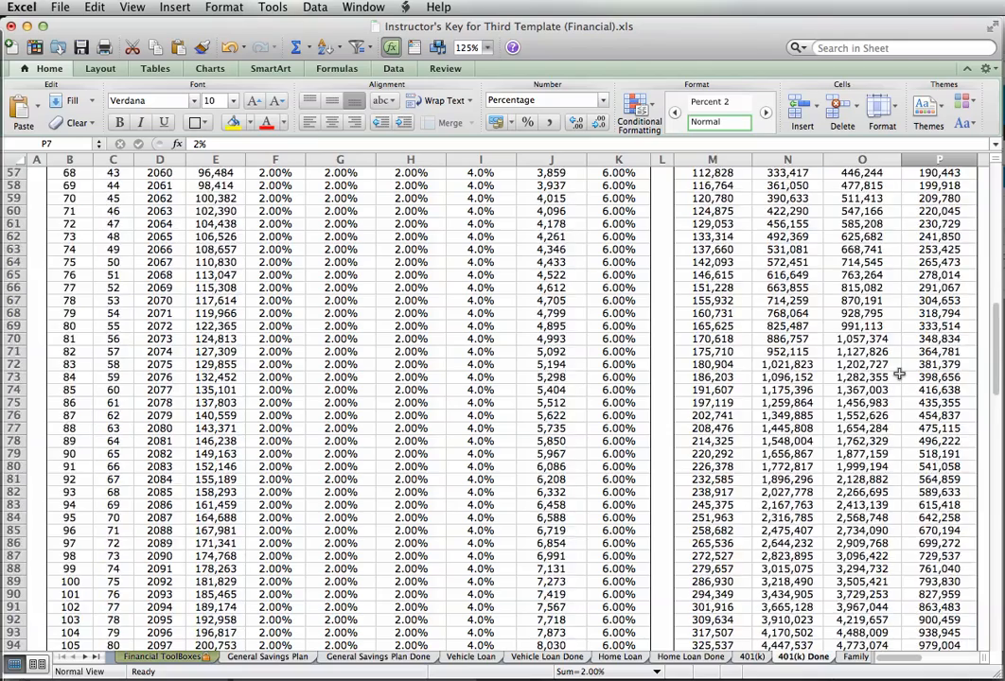
{"action": "scroll", "coordinate": [899, 376], "scroll_direction": "up", "scroll_amount": 2}
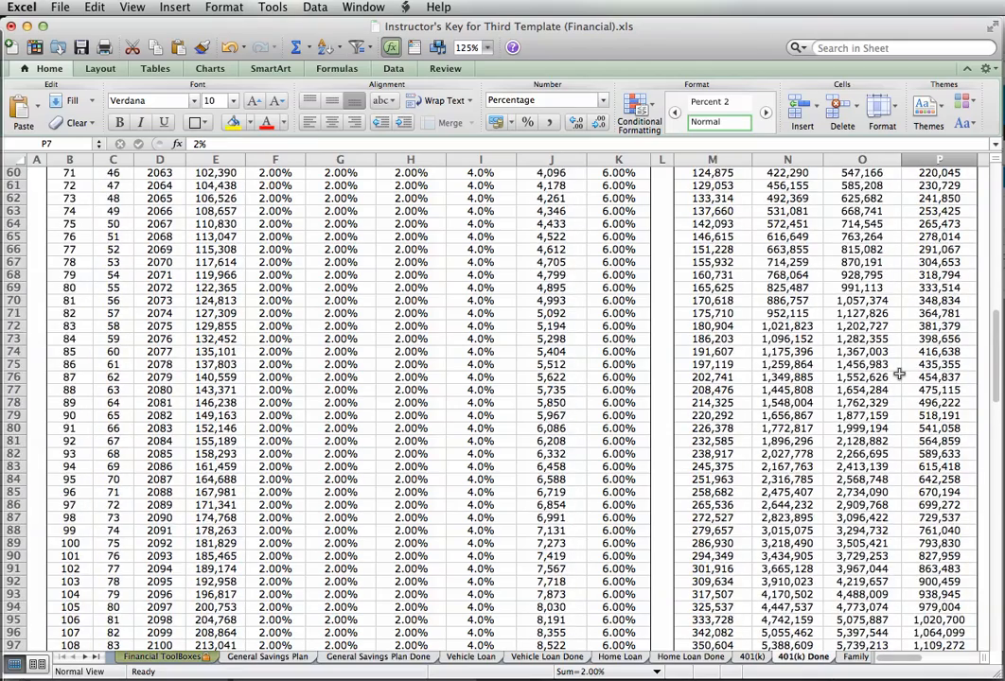
{"action": "scroll", "coordinate": [91, 314], "scroll_direction": "up", "scroll_amount": 2}
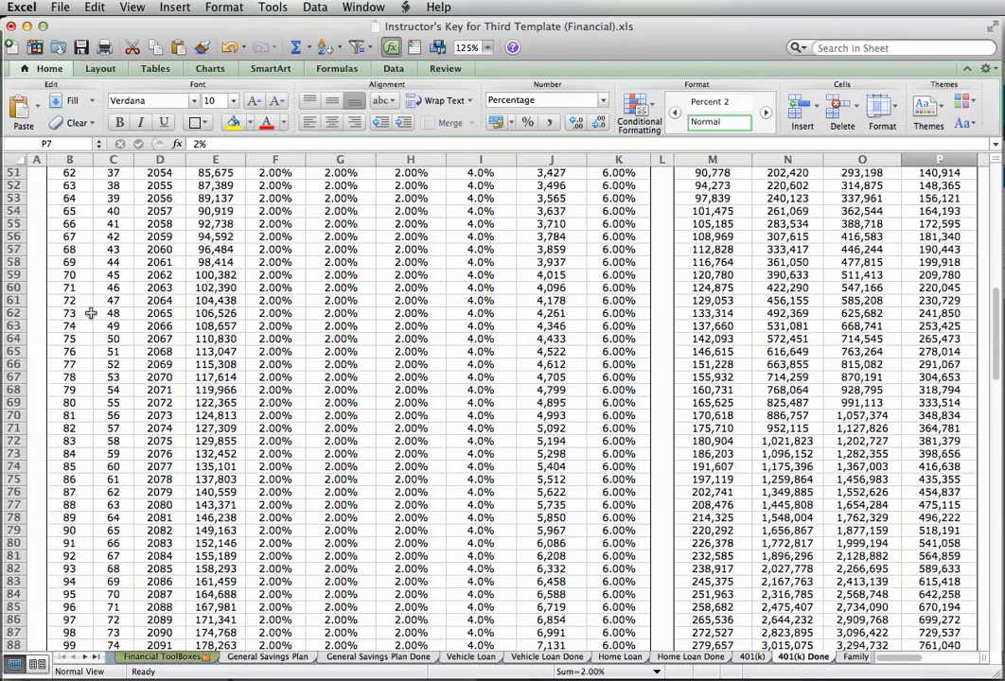
{"action": "left_click", "coordinate": [11, 236]}
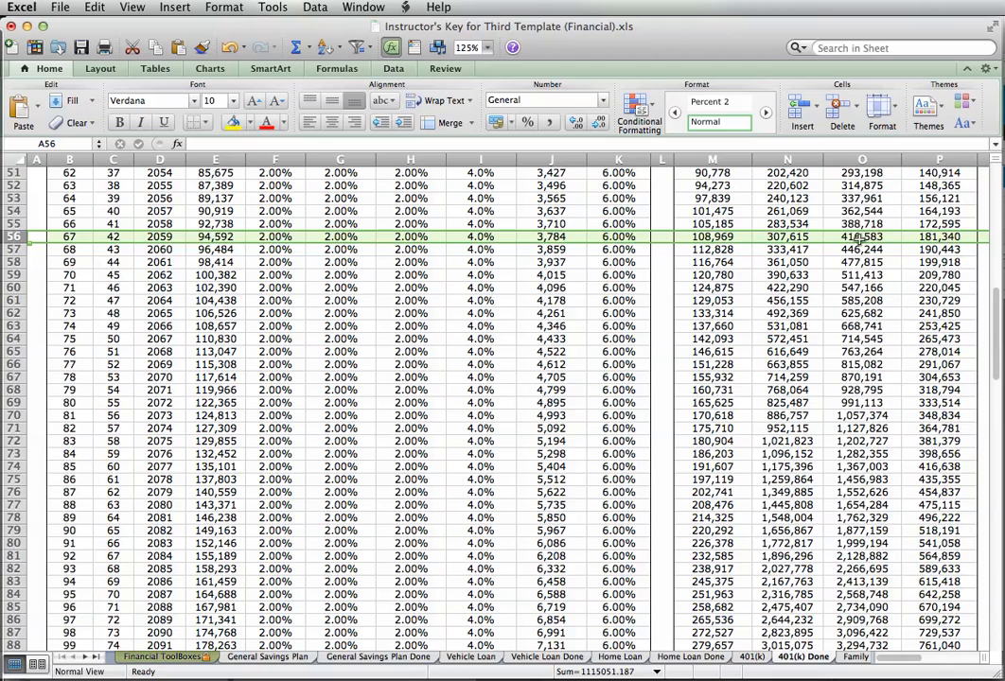
- Check the Investment Balance formula for career year 4 (cell O18)
{"action": "scroll", "coordinate": [856, 238], "scroll_direction": "up", "scroll_amount": 5}
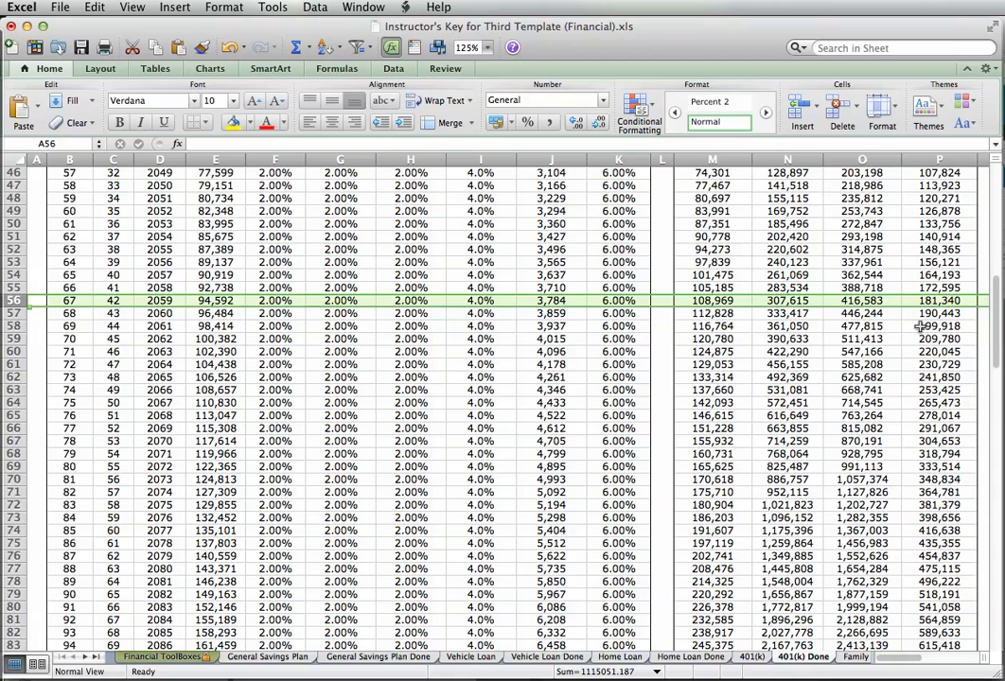
{"action": "scroll", "coordinate": [919, 325], "scroll_direction": "up", "scroll_amount": 15}
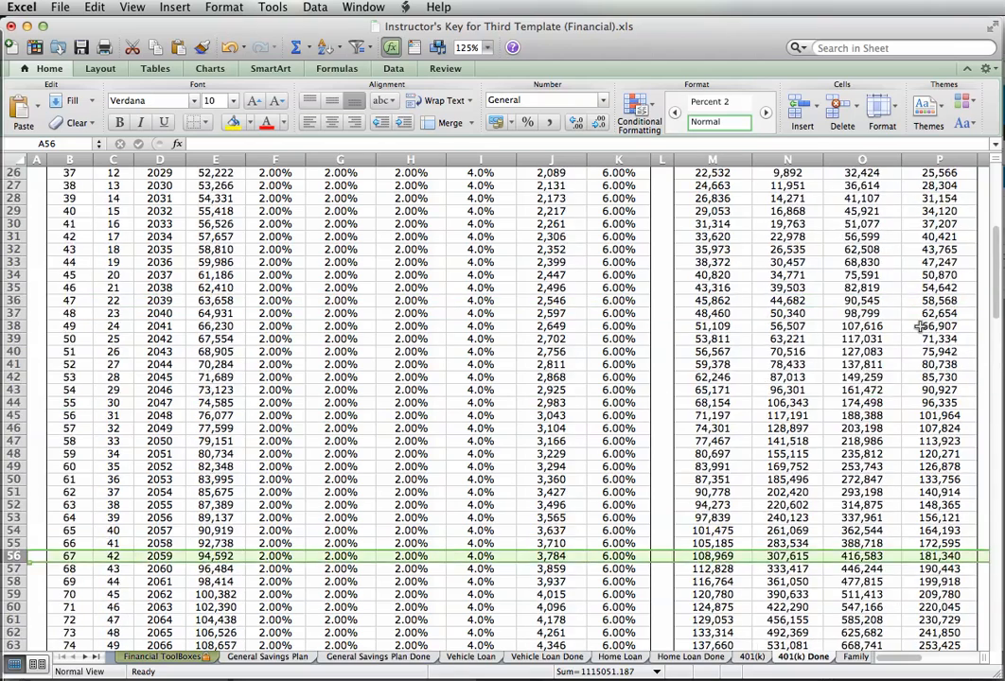
{"action": "left_click", "coordinate": [863, 411]}
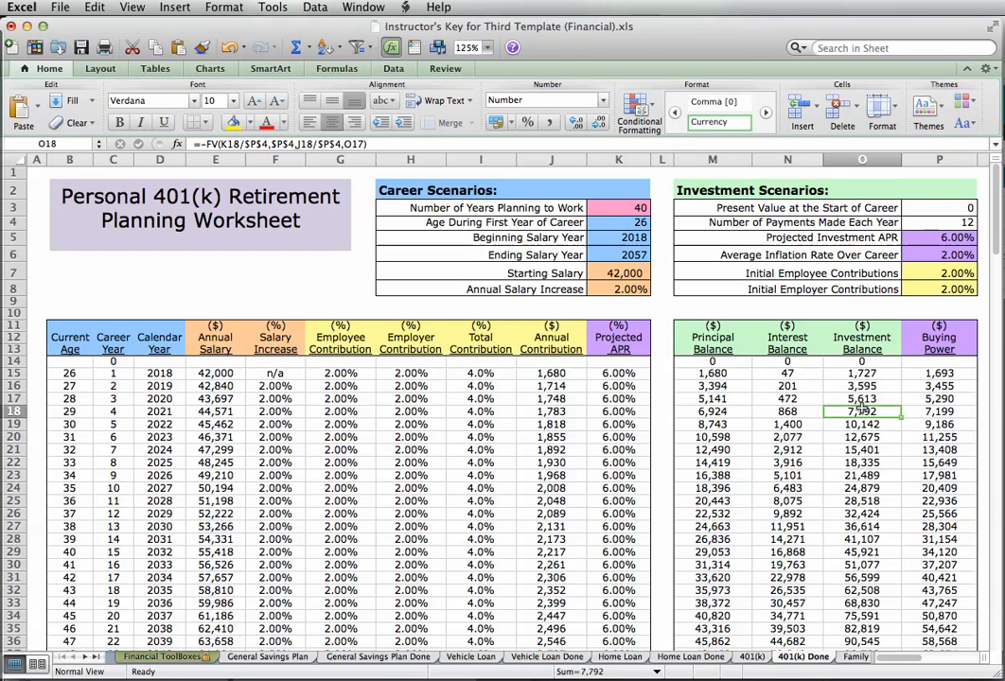